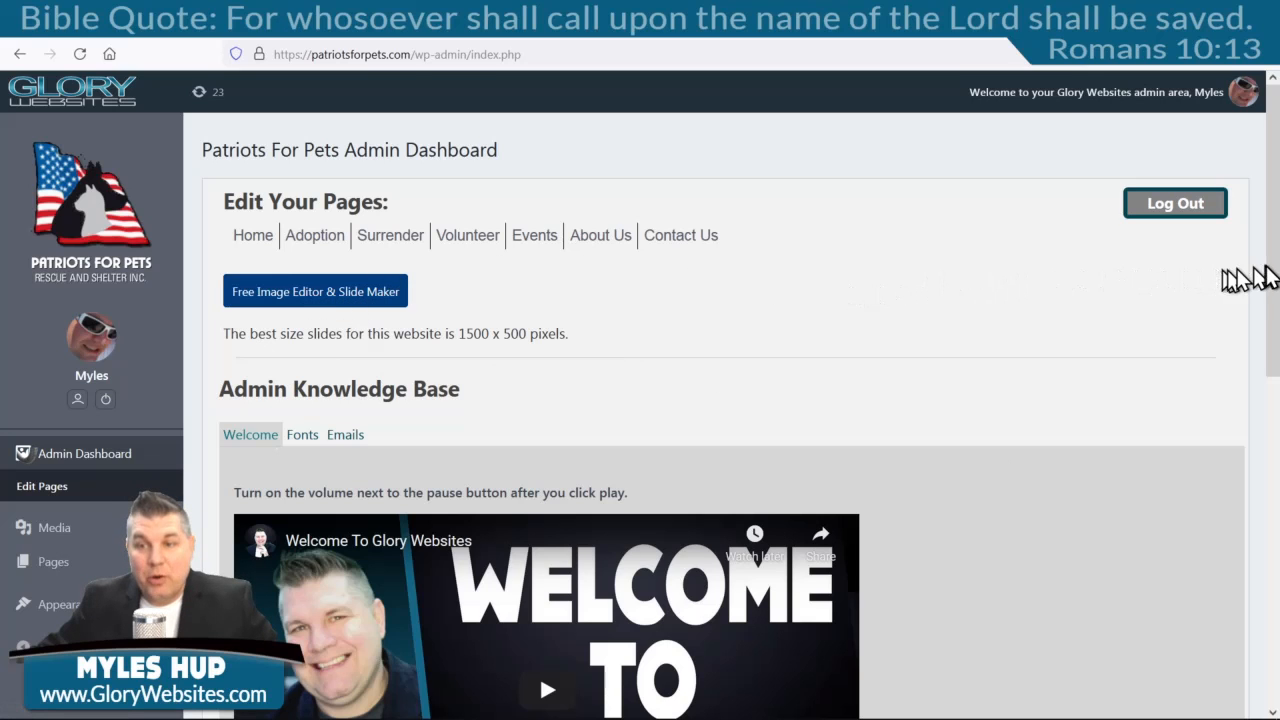
Scroll the Glory Websites dashboard and launch the 'Free Image Editor & Slide Maker'.
left_click_drag(1270, 275, 1255, 540)
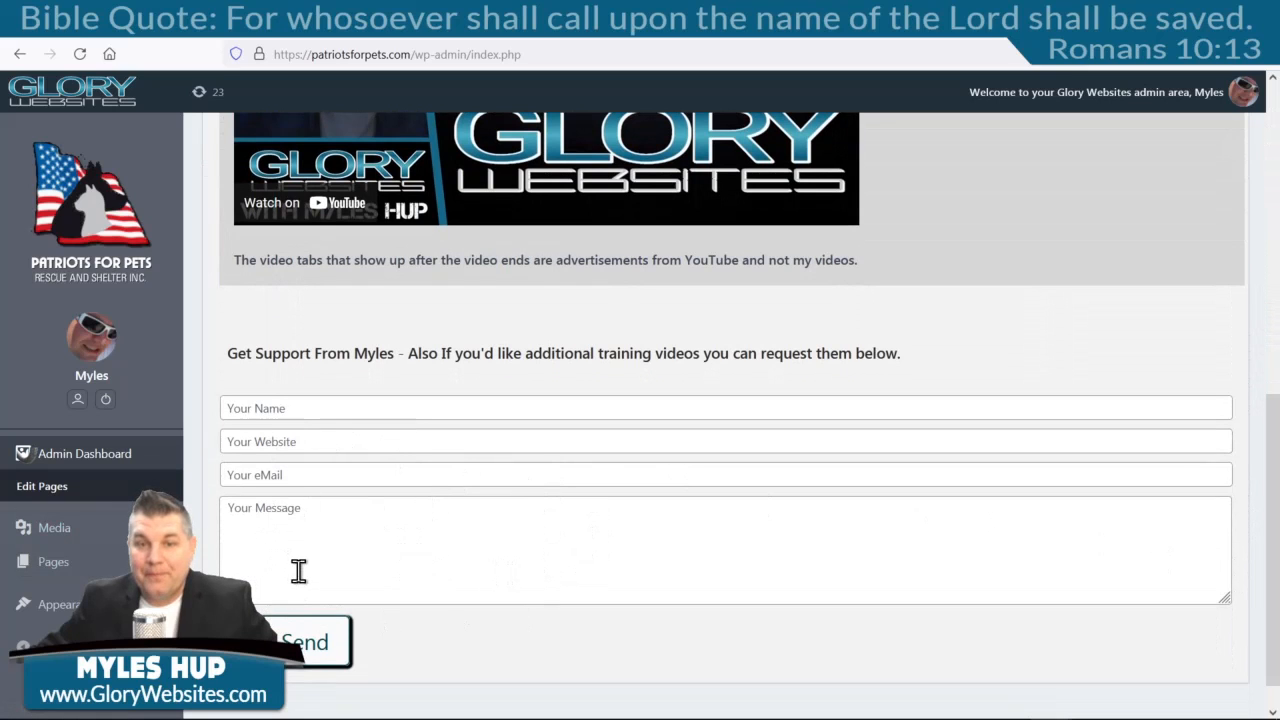
left_click_drag(1273, 445, 1276, 98)
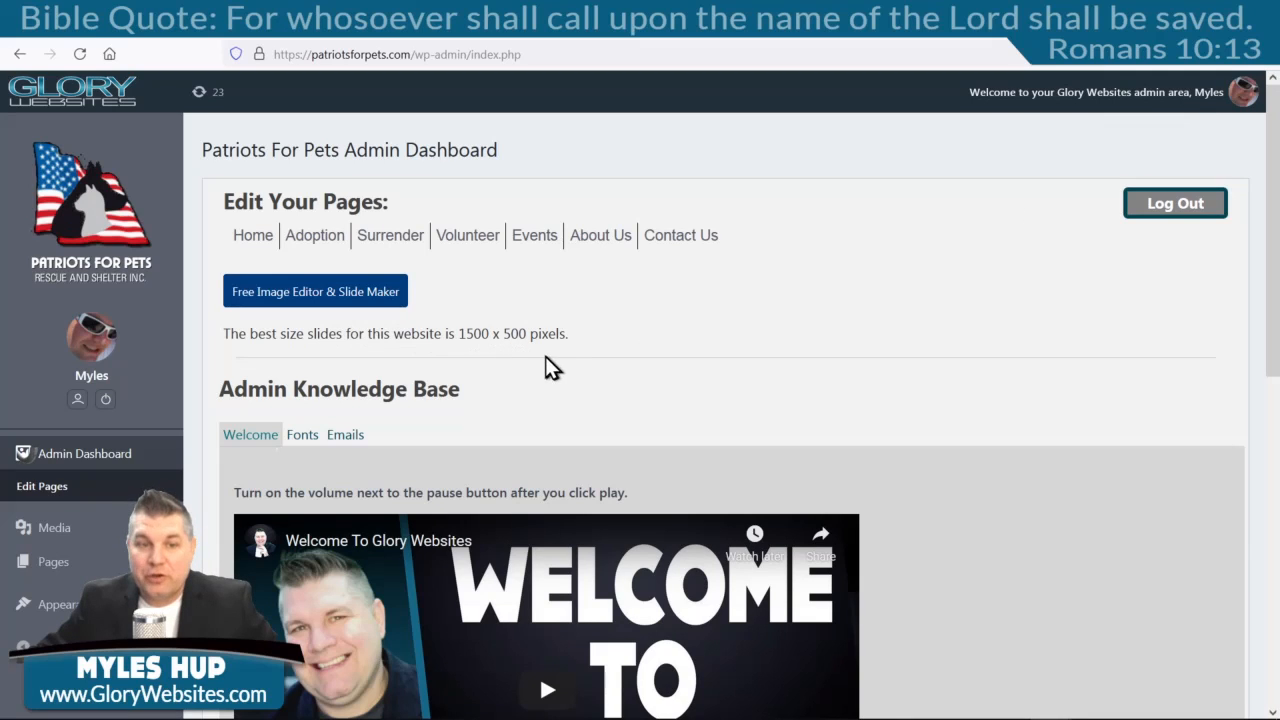
left_click(344, 304)
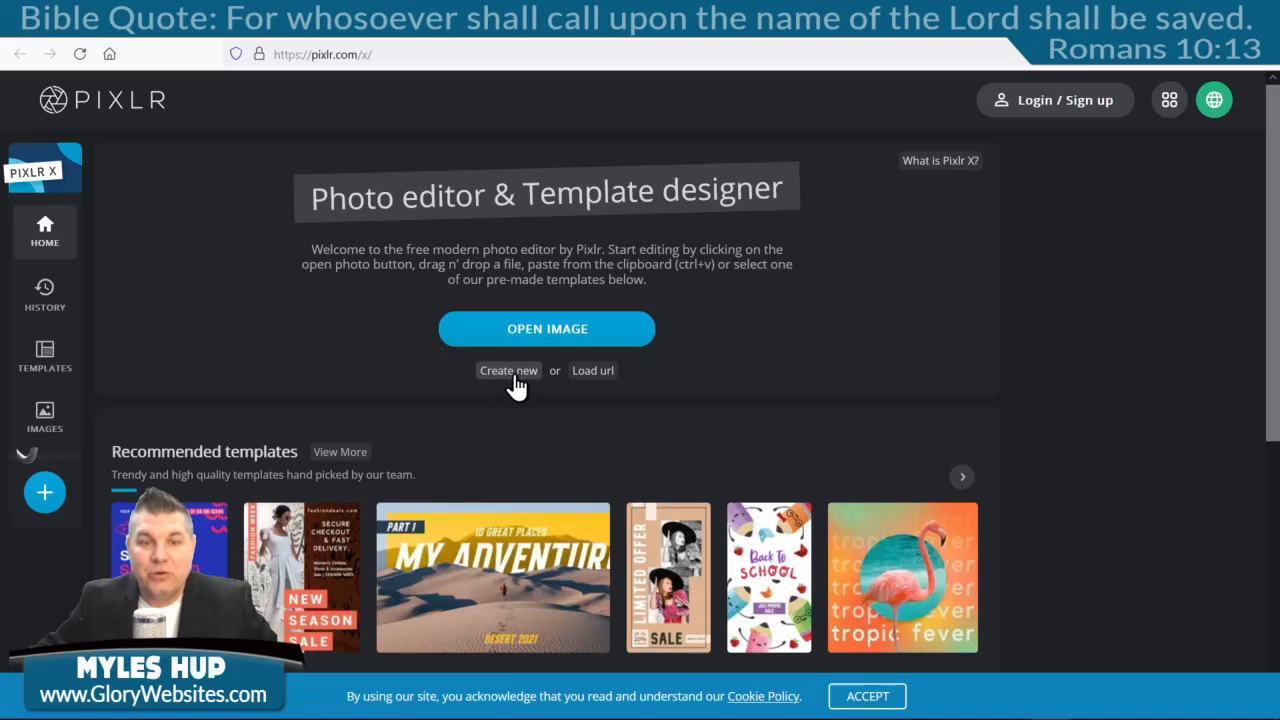
Choose 'Create new' on the Pixlr X home page to start a blank image.
left_click(510, 372)
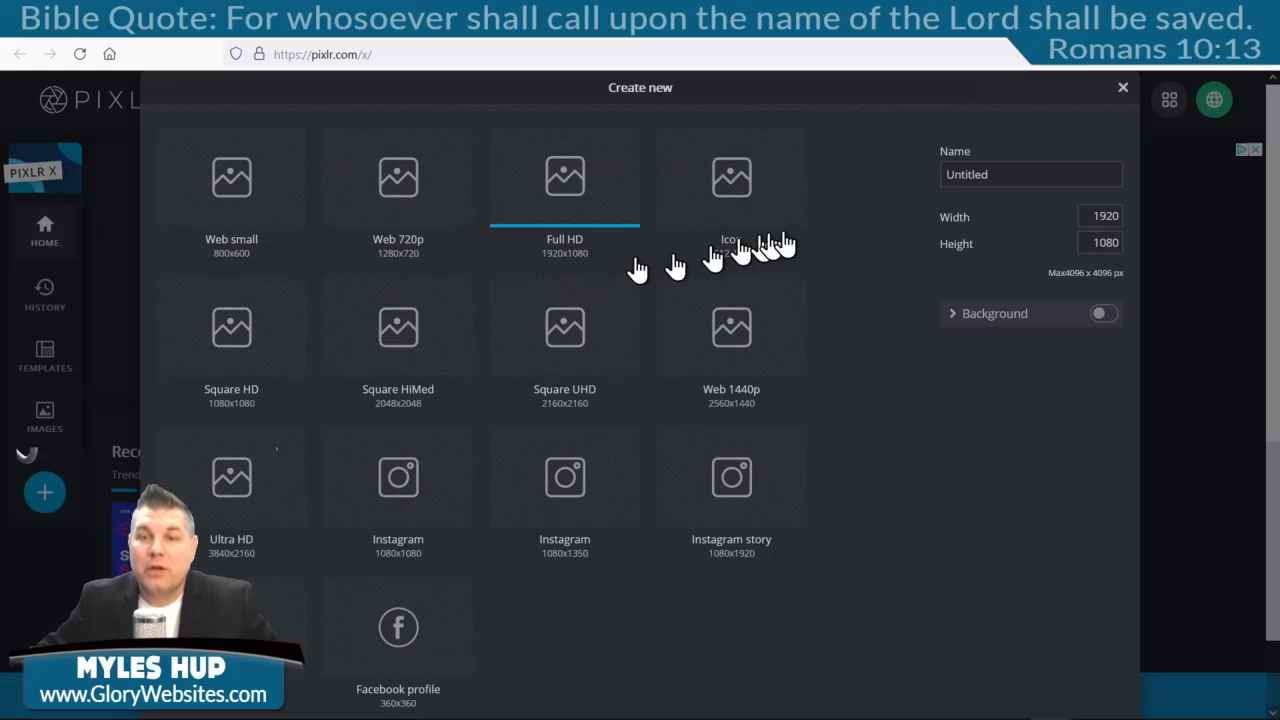
Set width 1500, height 500, name Slide1 and a white background, then create the canvas.
double_click(1108, 218)
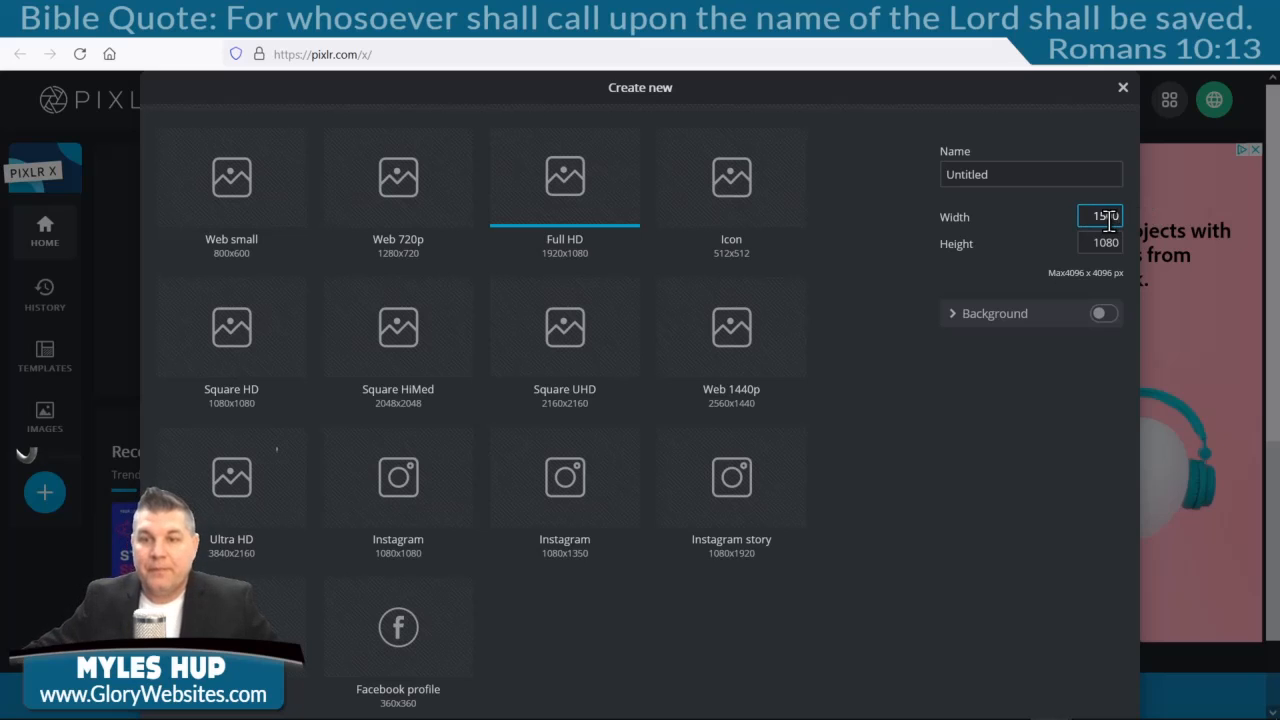
double_click(1084, 243)
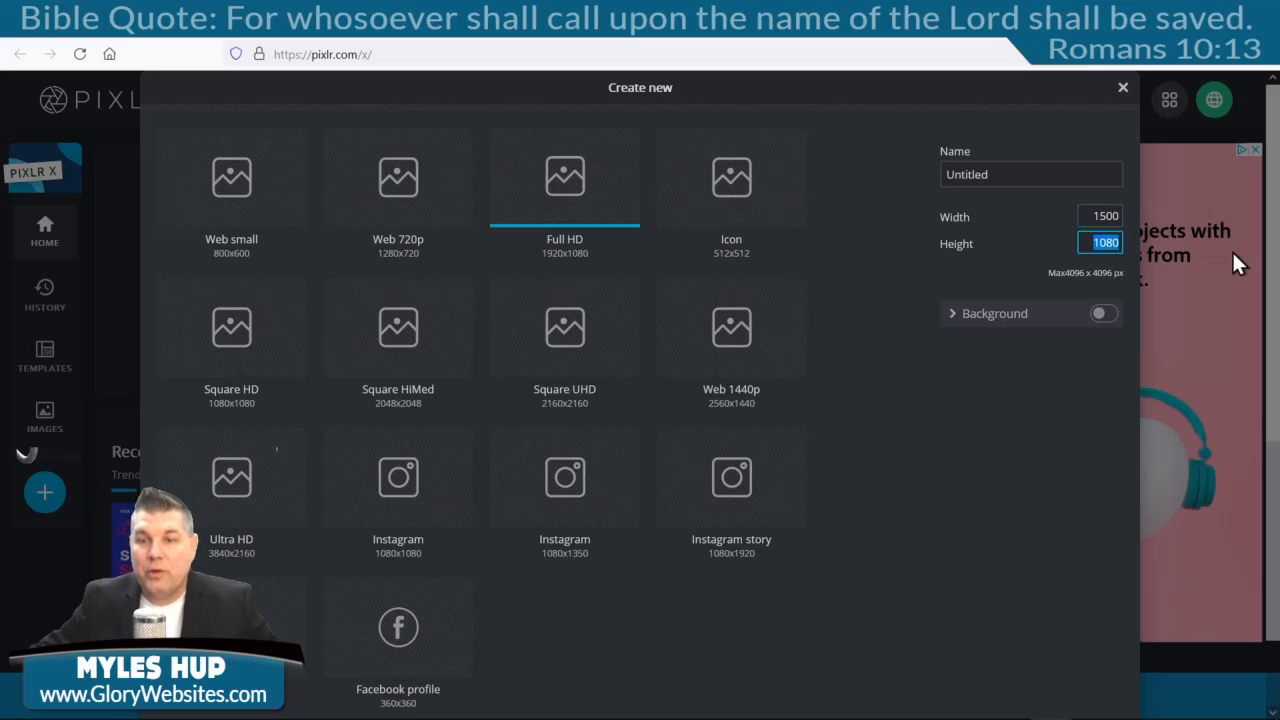
type("500")
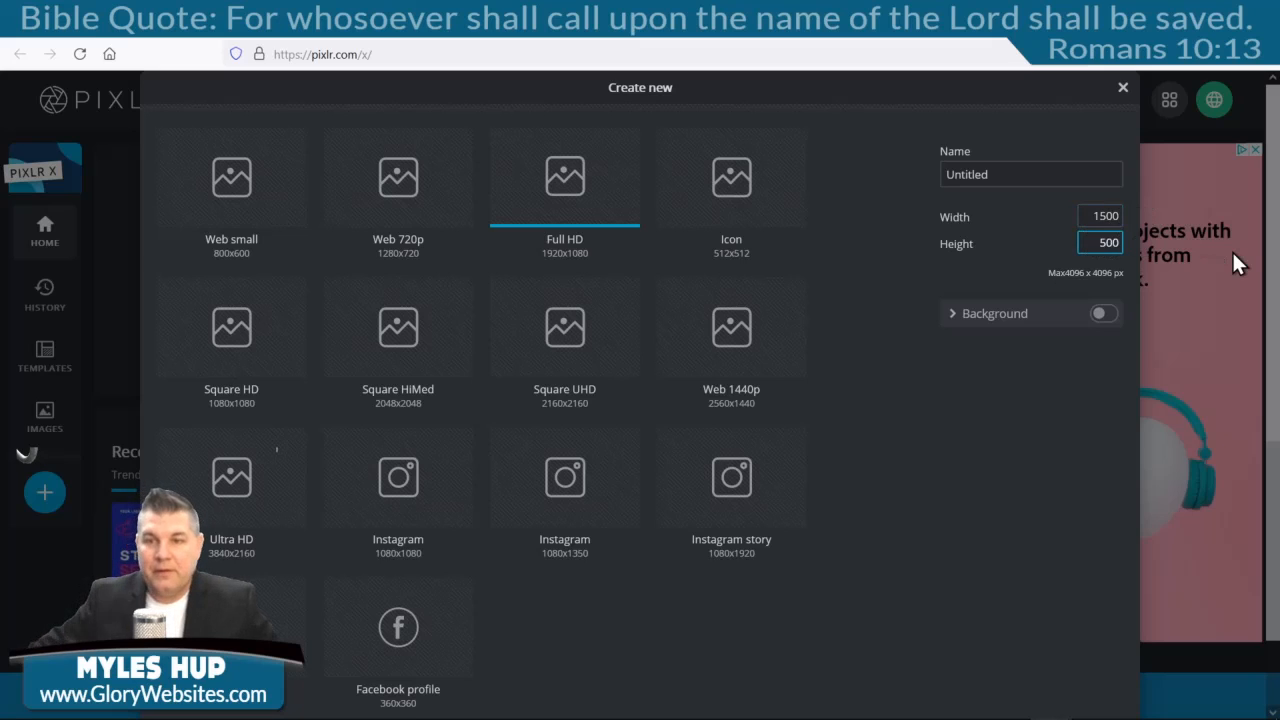
left_click_drag(1114, 174, 858, 187)
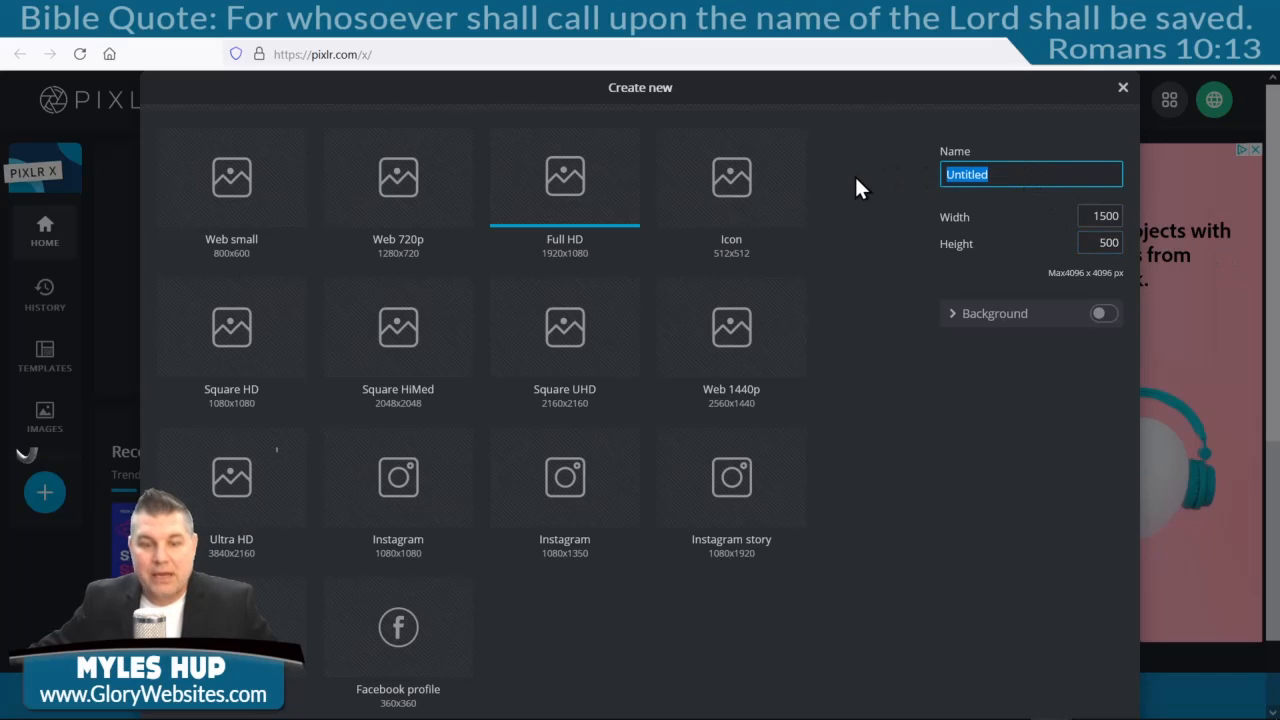
type("Slid")
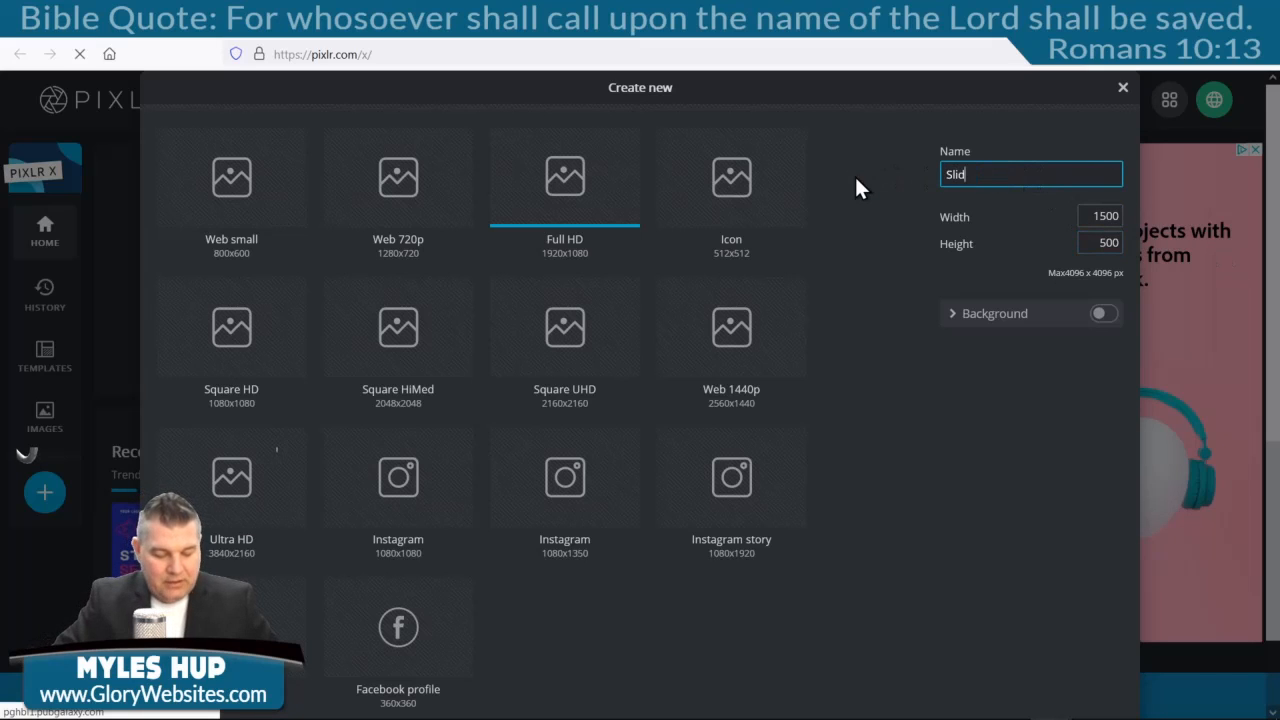
type("e1")
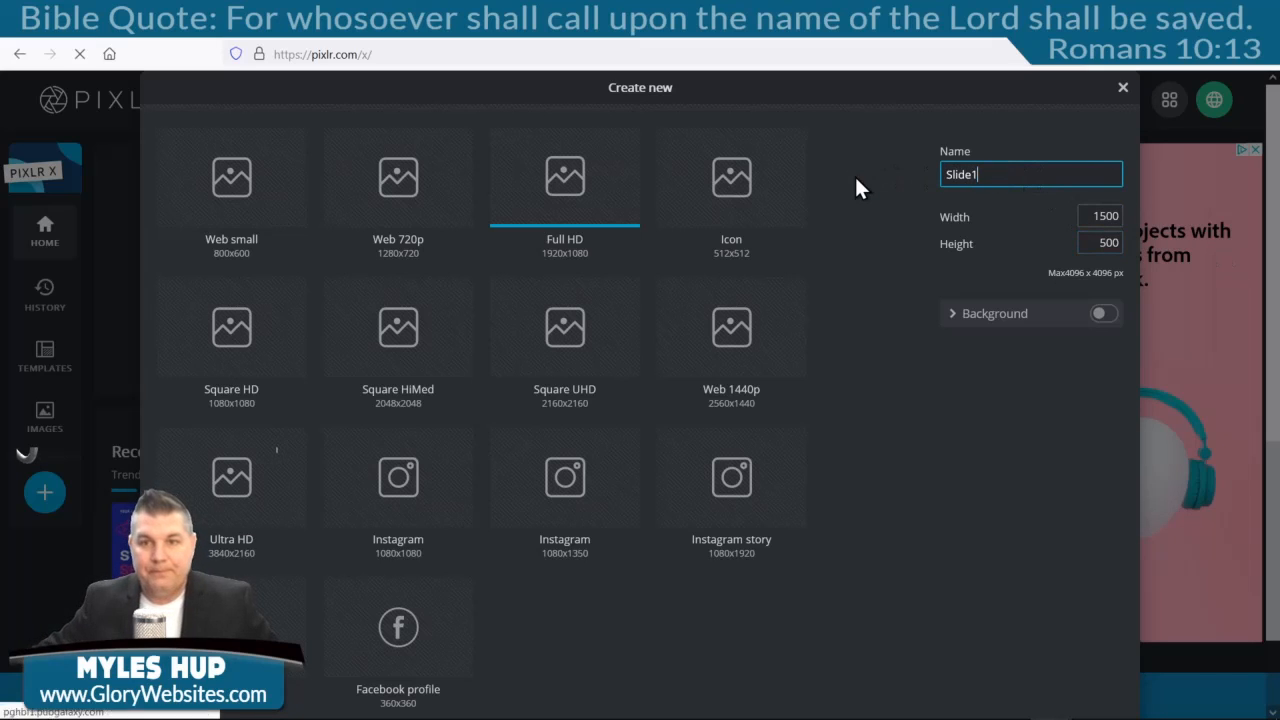
left_click(1101, 316)
left_click(964, 357)
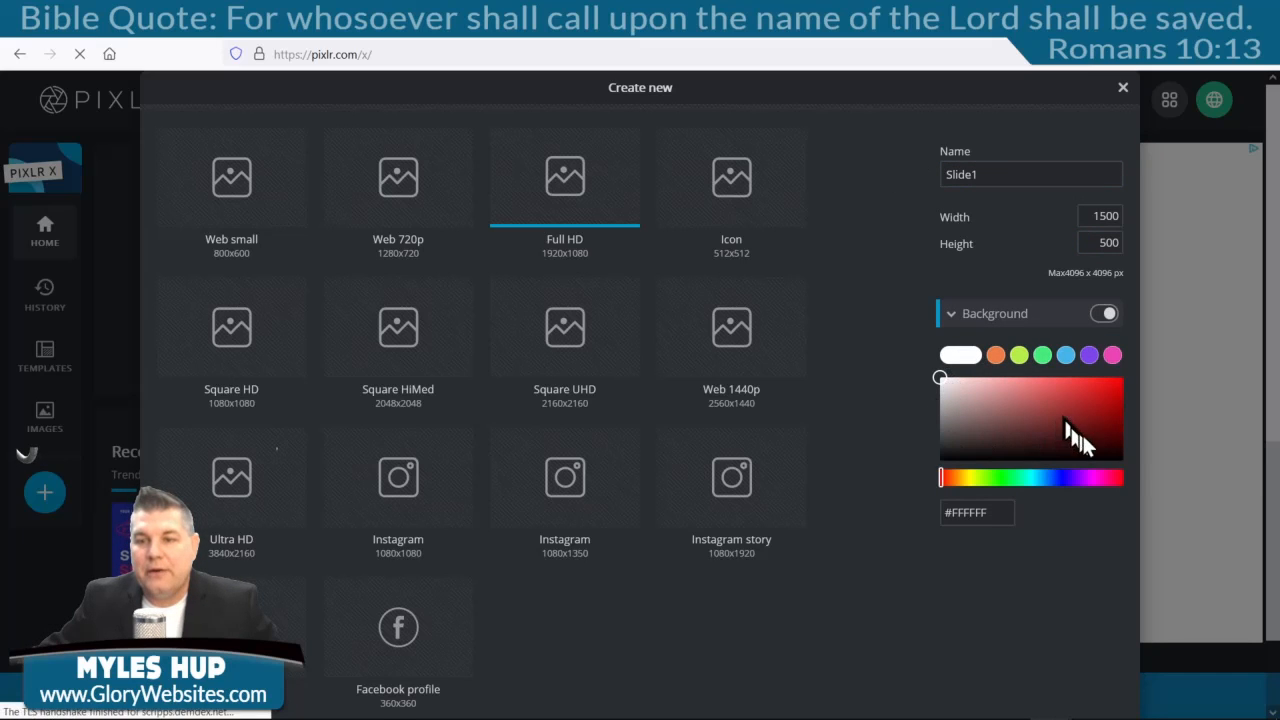
scroll(945, 378, "down", 2)
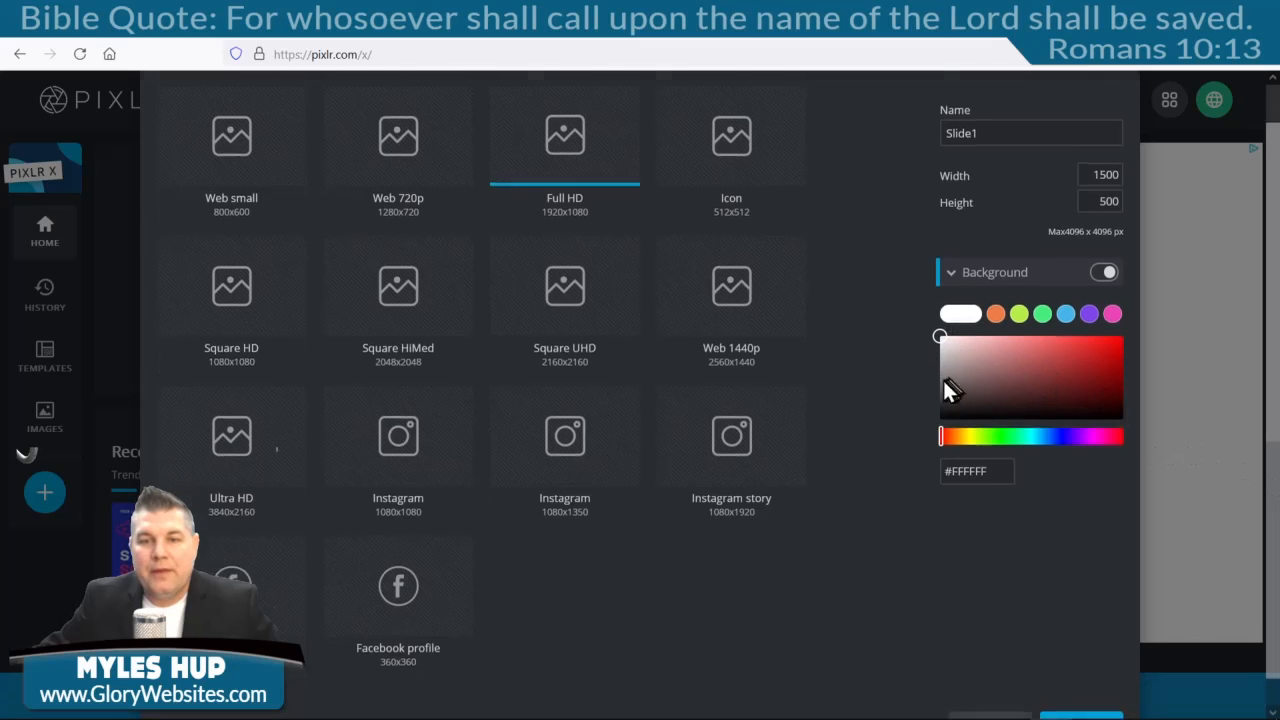
left_click(1078, 694)
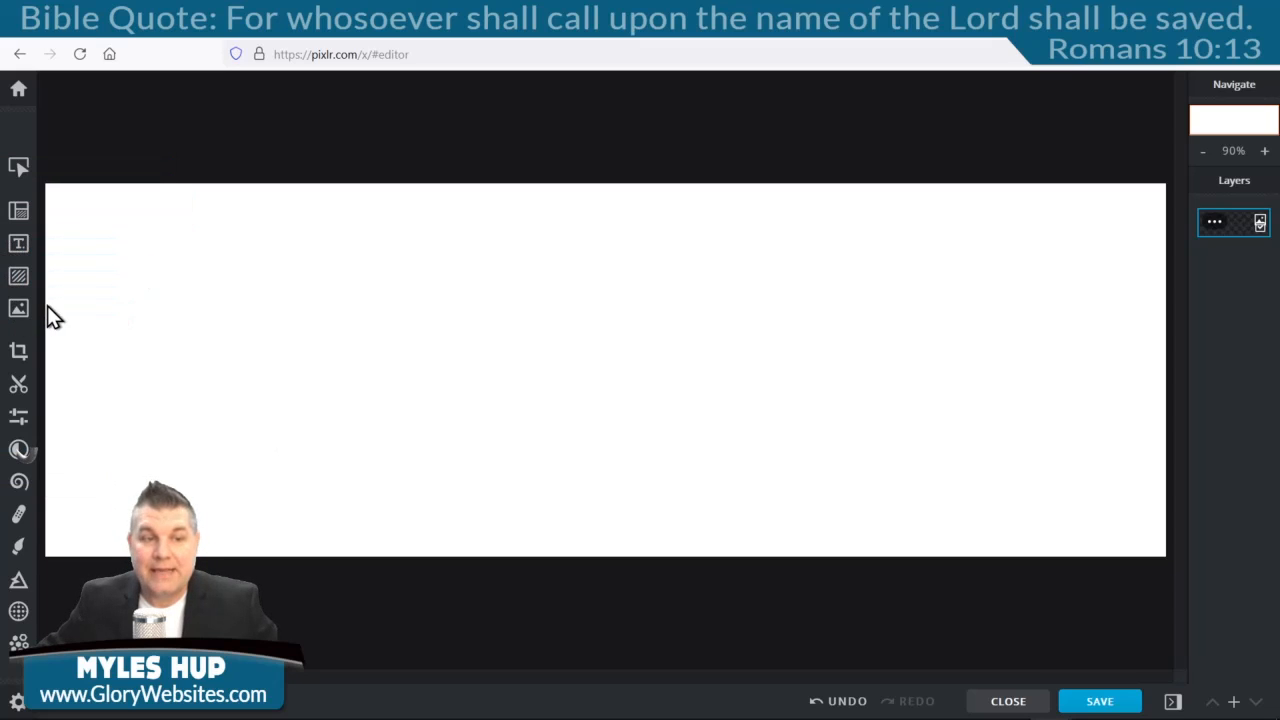
Add the dog photo 3.jpg to the slide and position it so the hat shows.
left_click(19, 310)
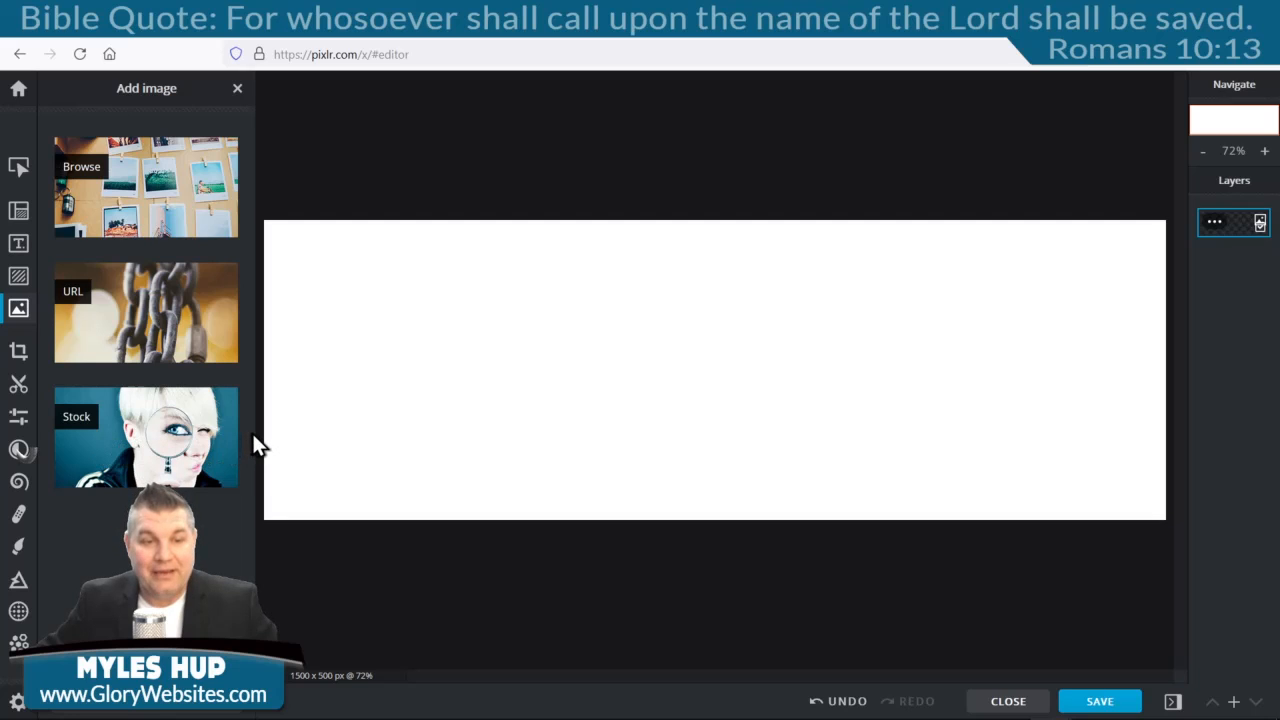
left_click(155, 180)
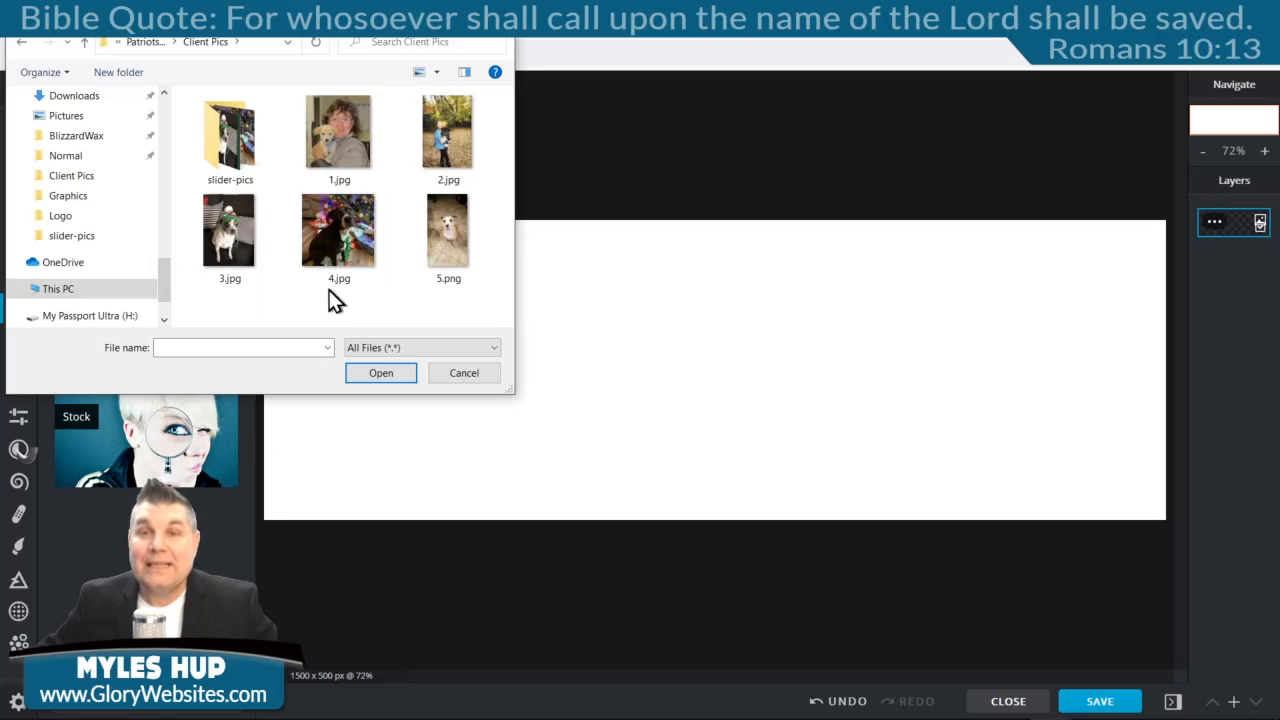
double_click(226, 237)
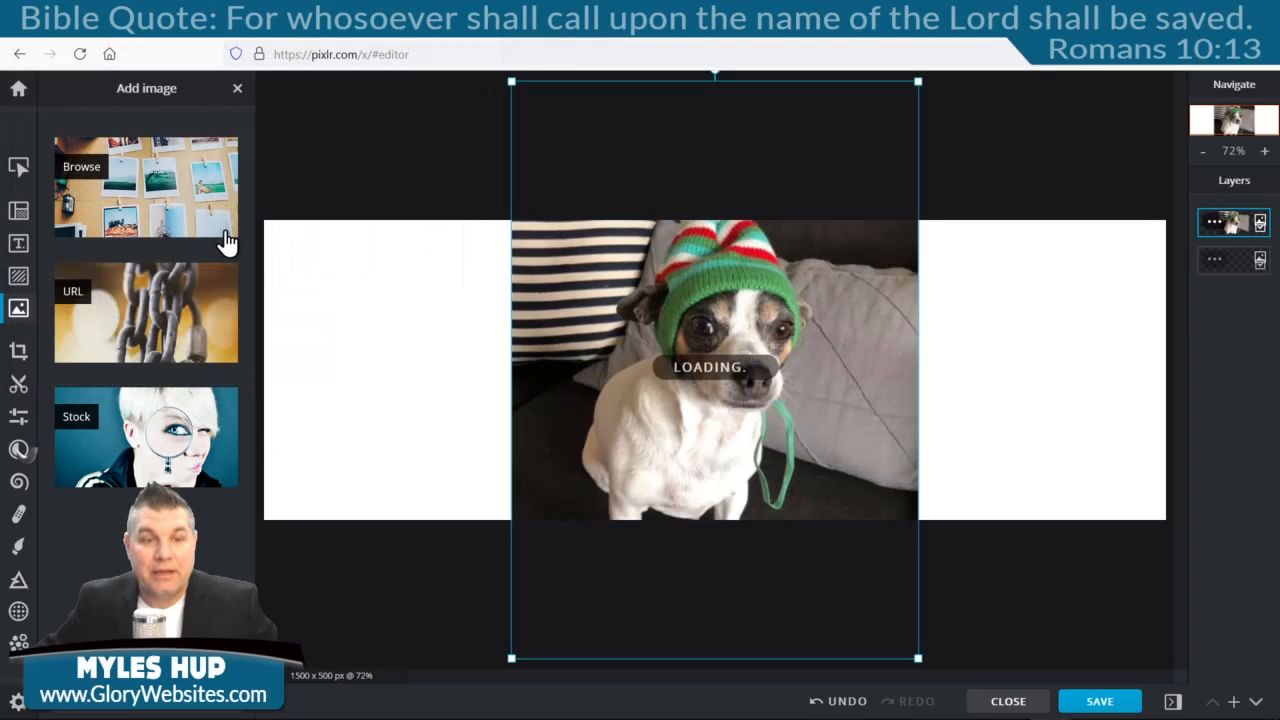
left_click_drag(770, 350, 684, 242)
left_click_drag(840, 310, 700, 272)
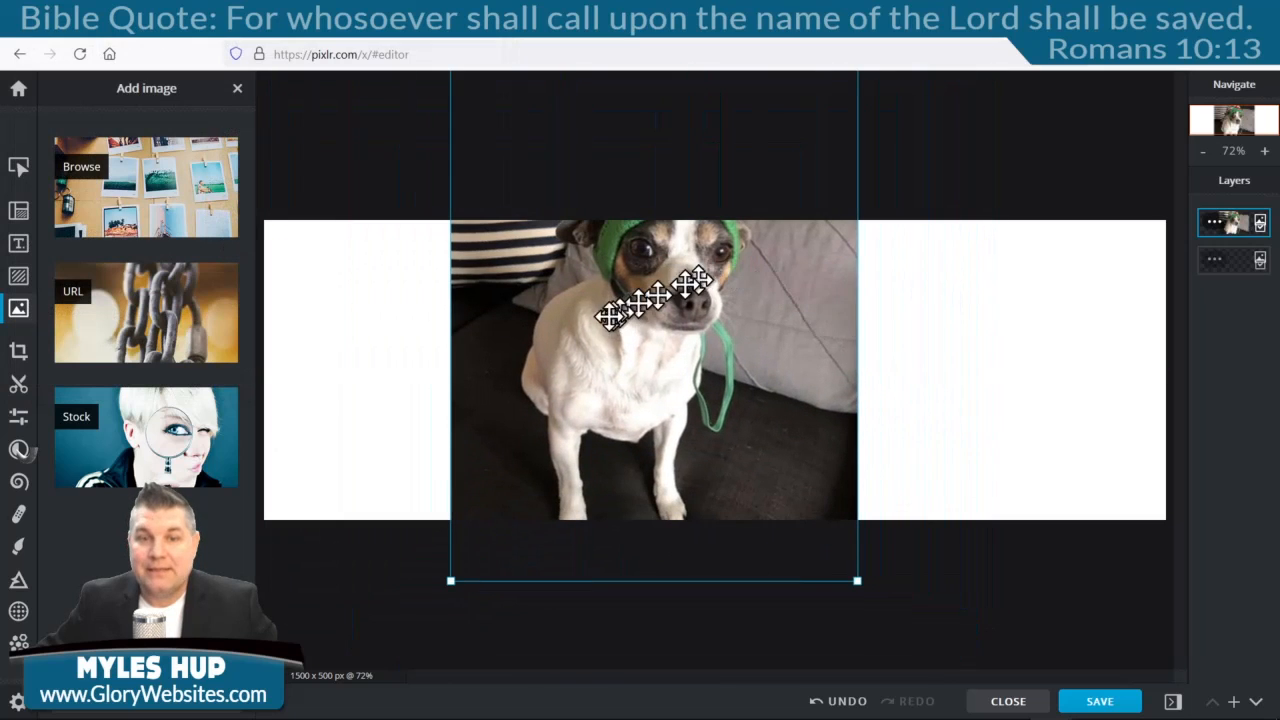
left_click_drag(666, 279, 724, 393)
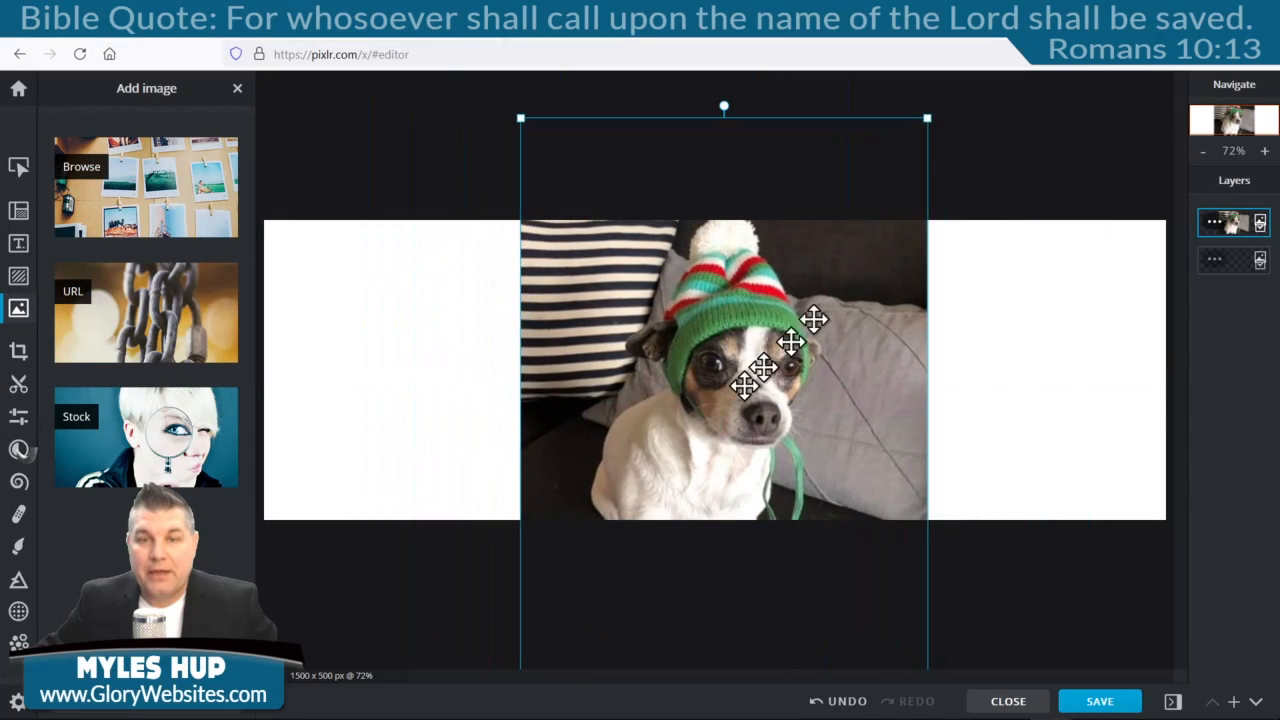
Shrink the dog photo toward the slide height and move it to the left edge.
left_click_drag(930, 119, 806, 220)
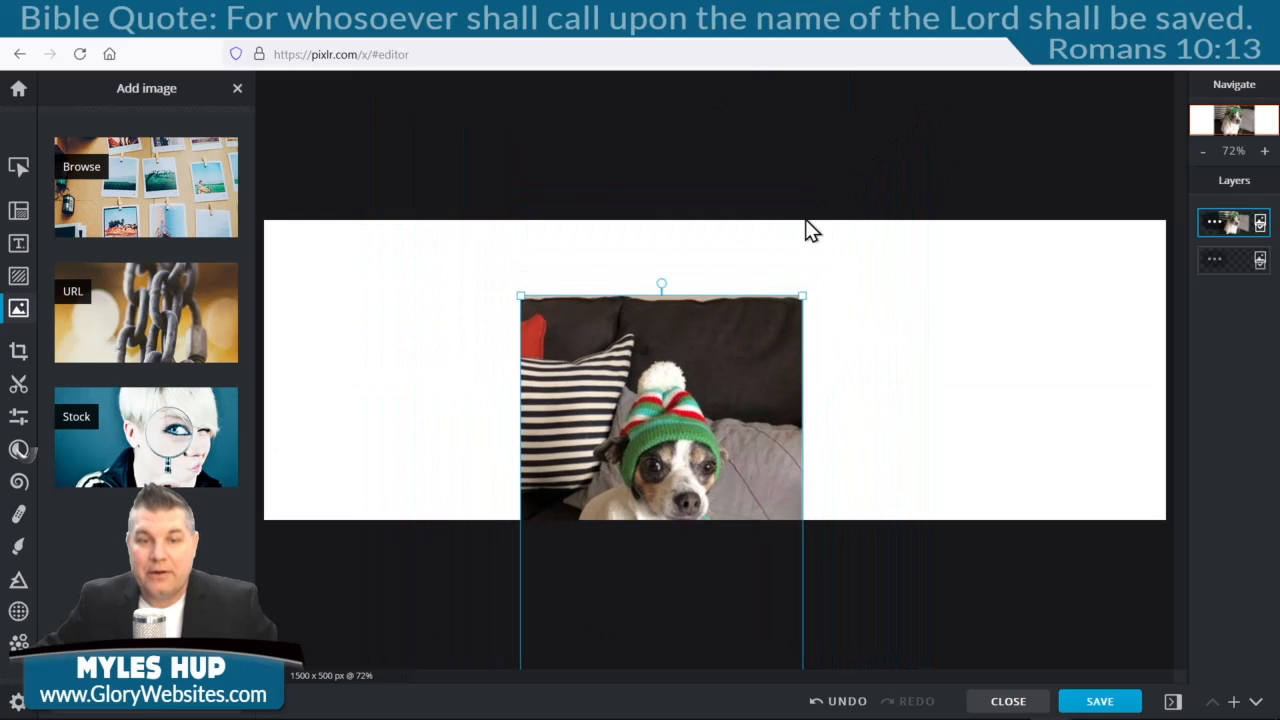
left_click_drag(736, 423, 676, 297)
left_click_drag(644, 379, 443, 371)
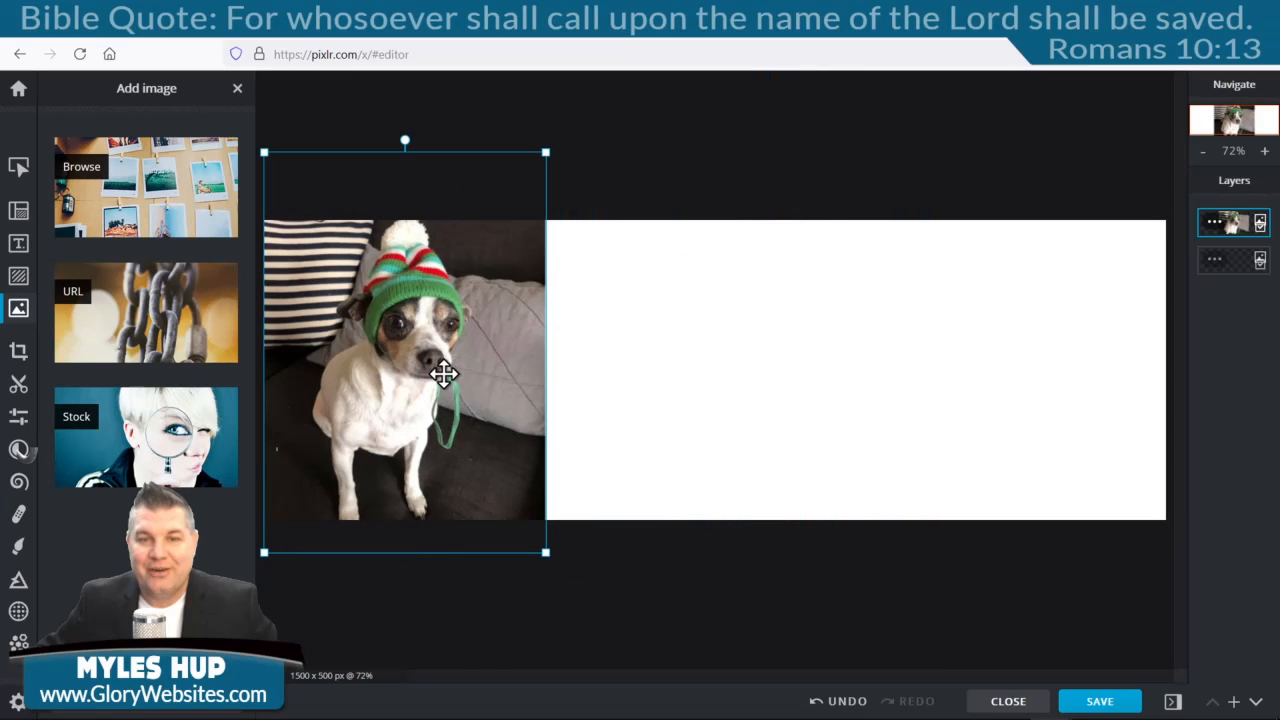
left_click(582, 384)
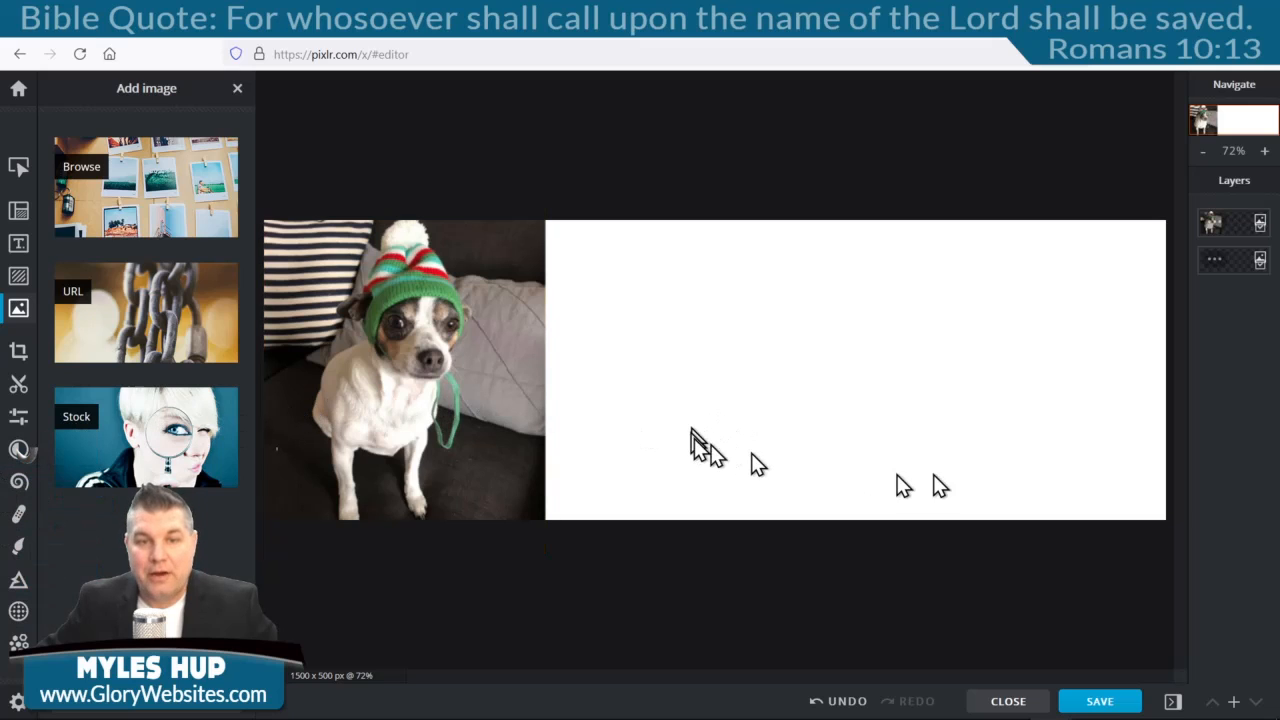
left_click(429, 309)
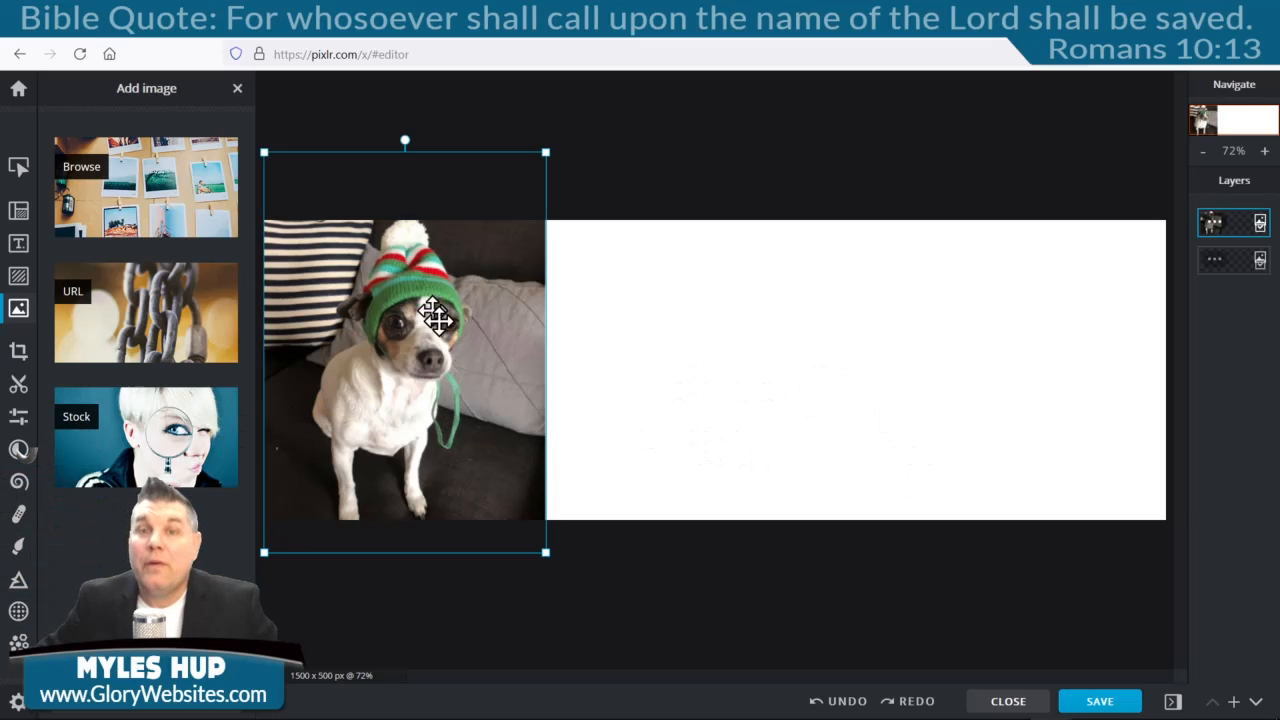
left_click_drag(543, 147, 606, 140)
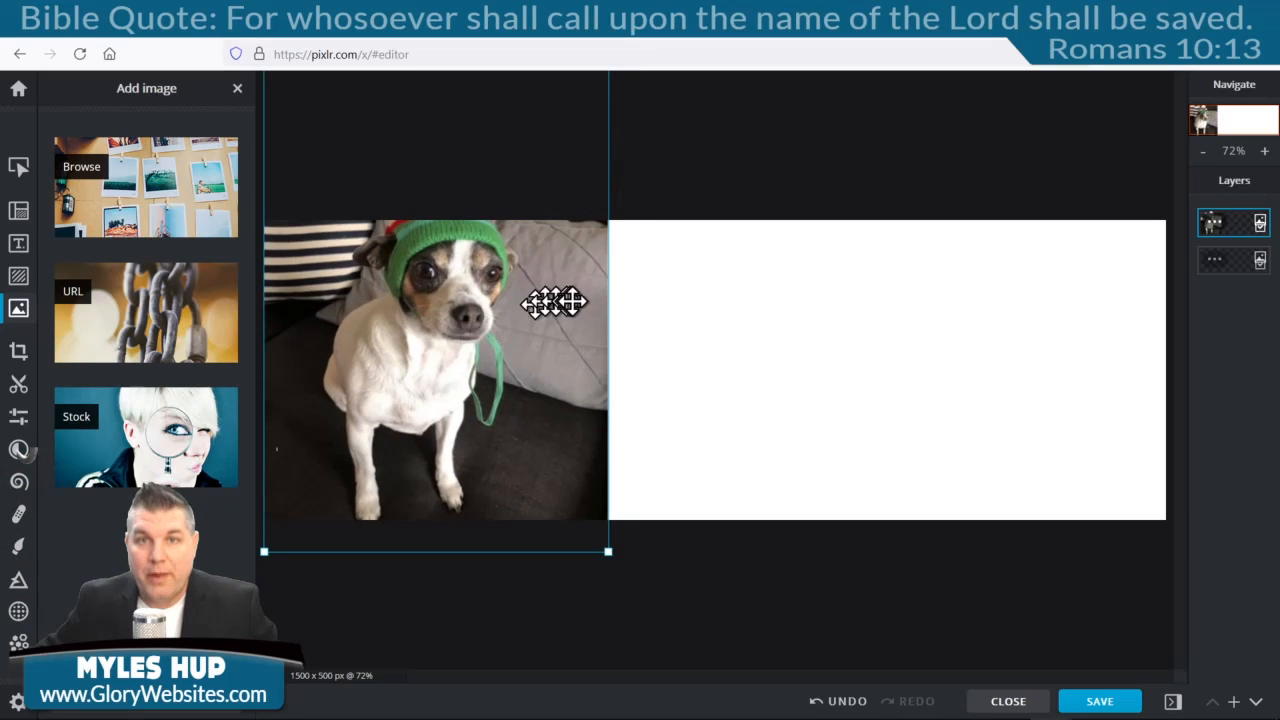
left_click(835, 703)
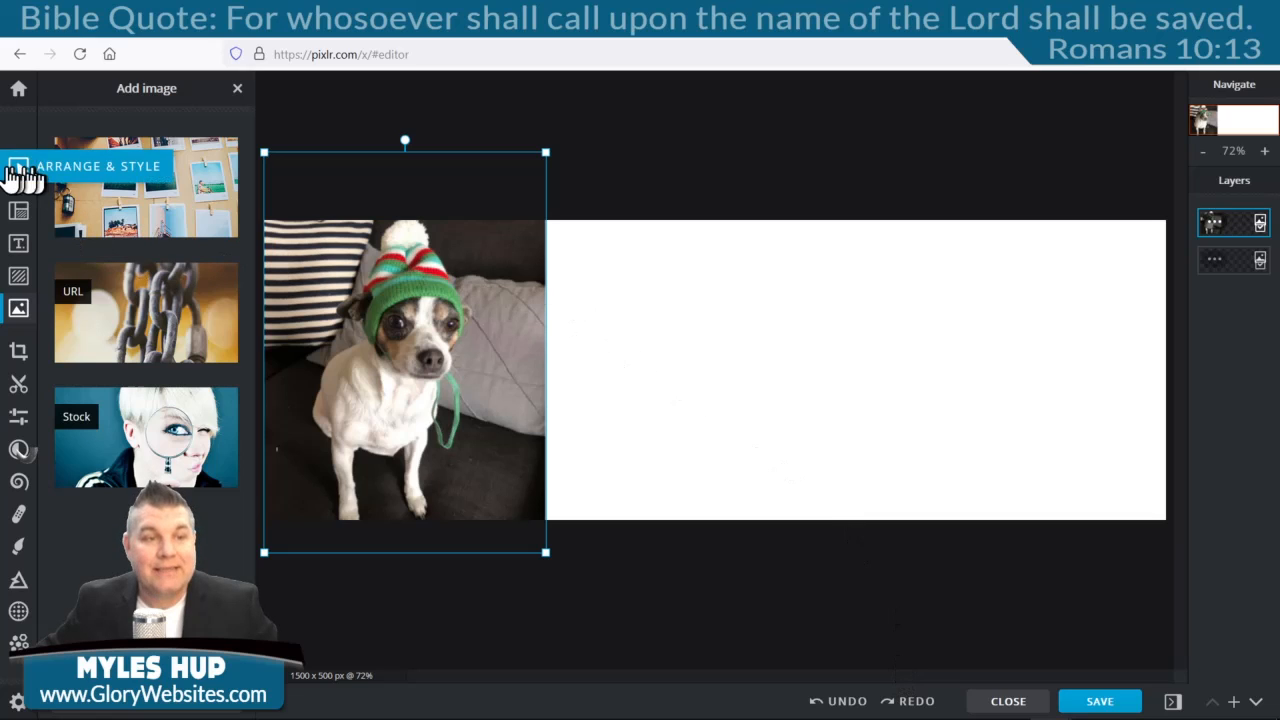
Add a text layer reading 'The Best Slider Ever!'.
left_click(20, 246)
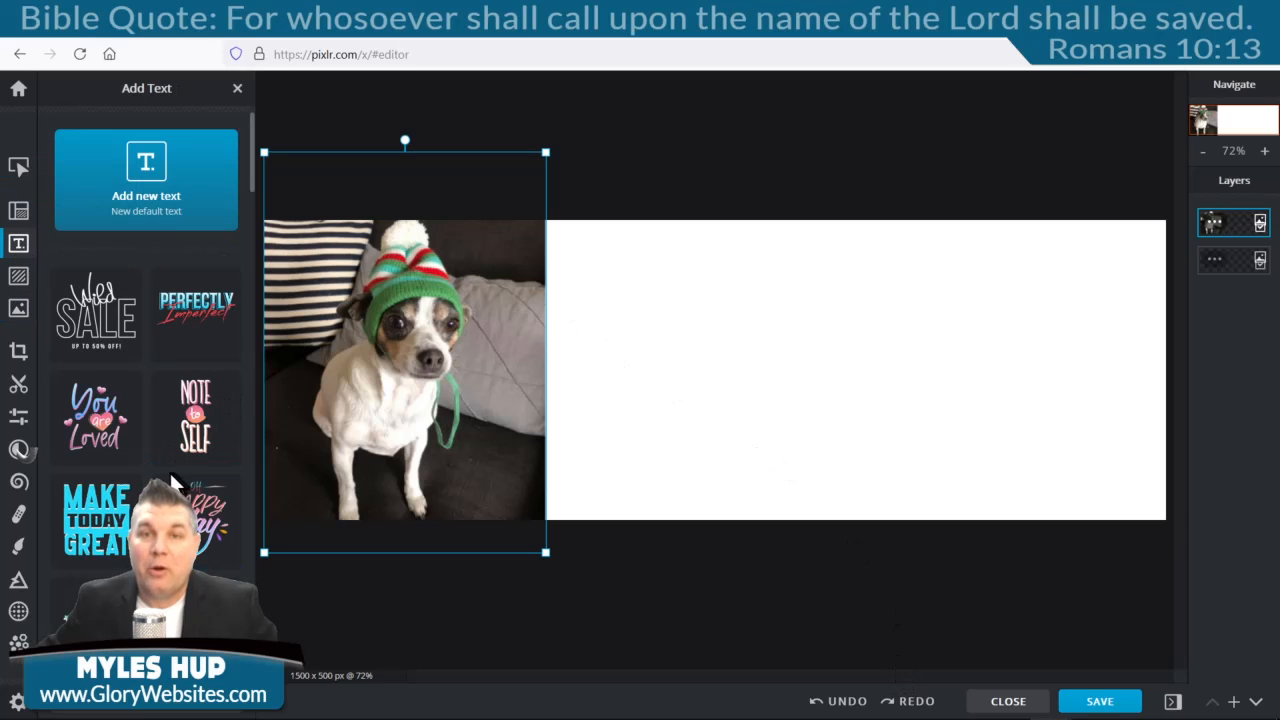
left_click(147, 180)
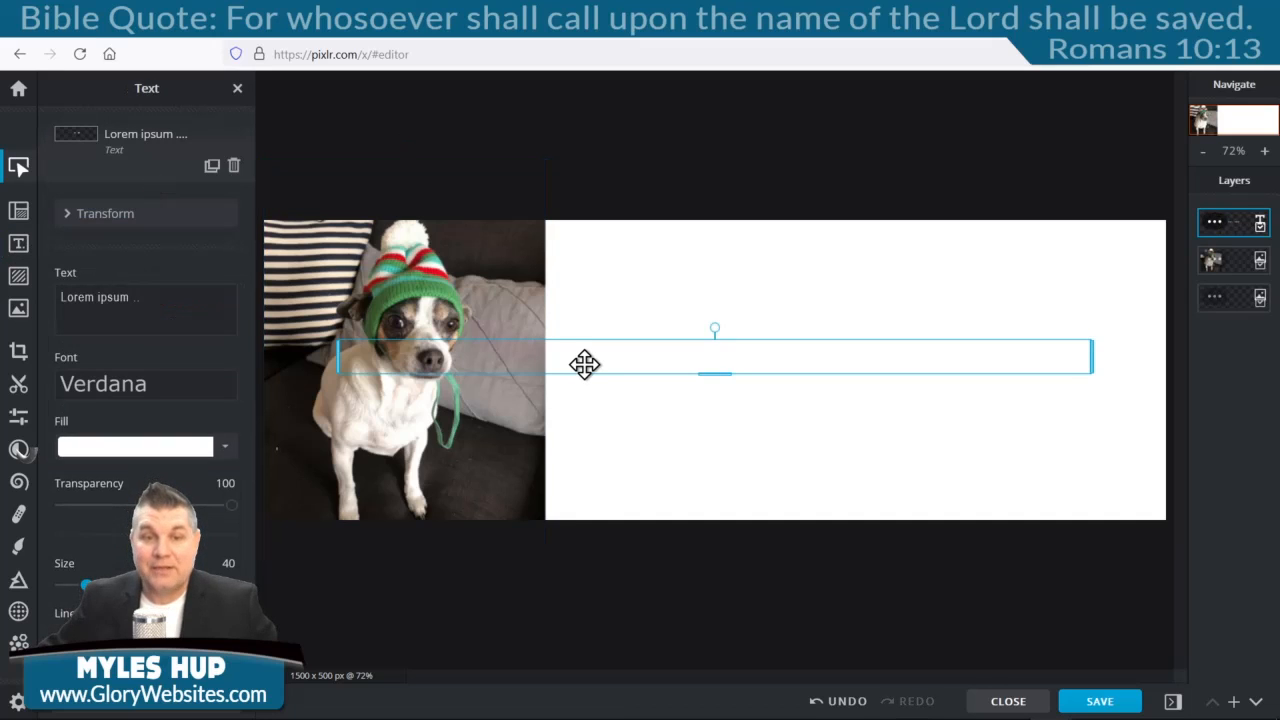
double_click(820, 378)
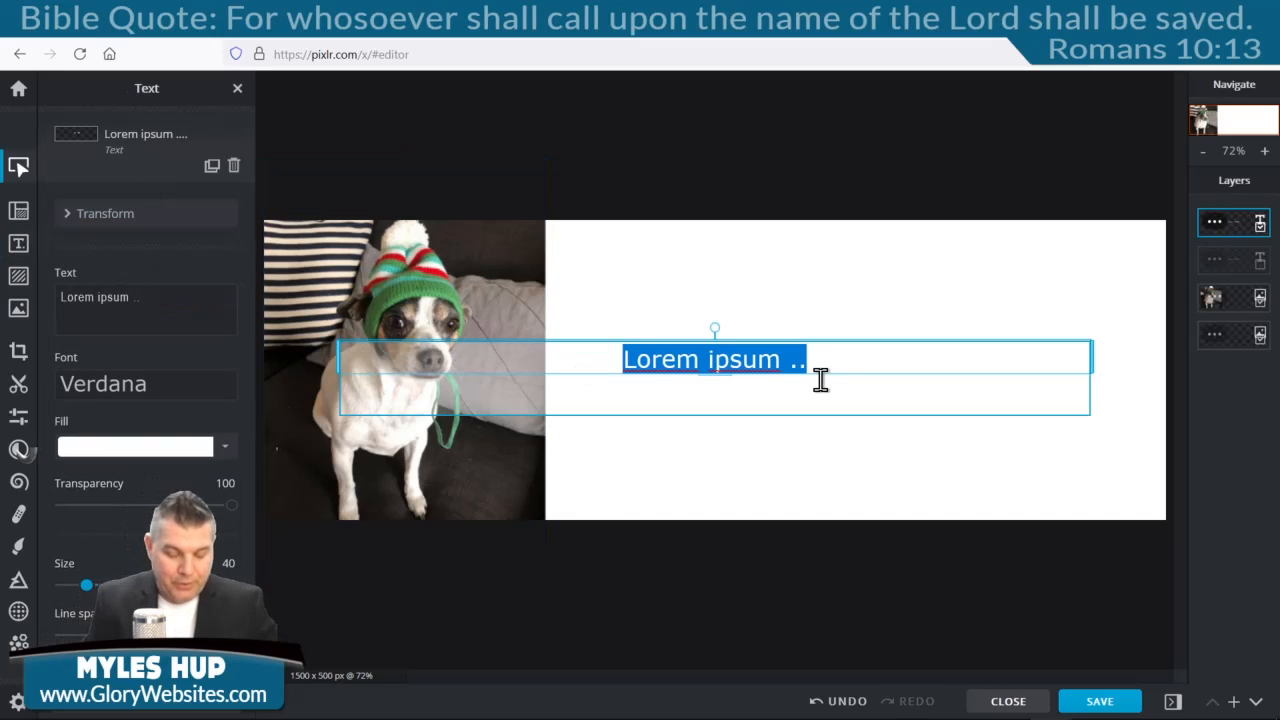
type("The Best ")
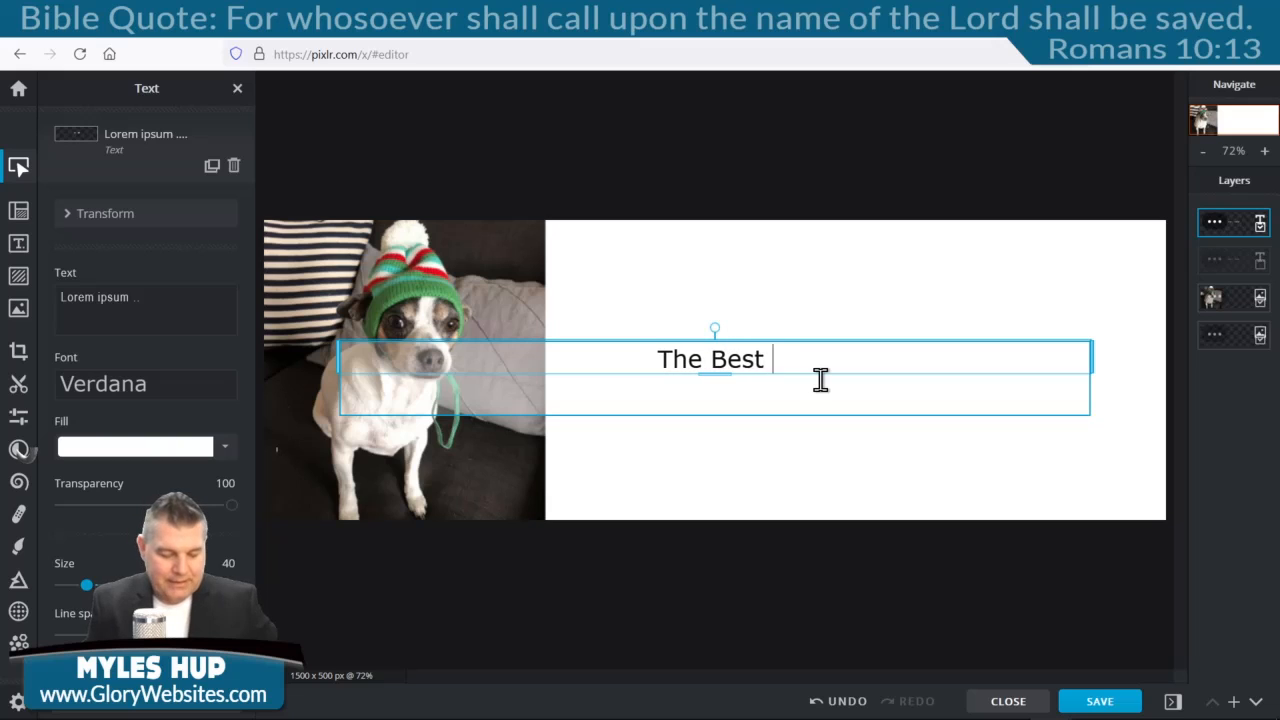
type("Slider E")
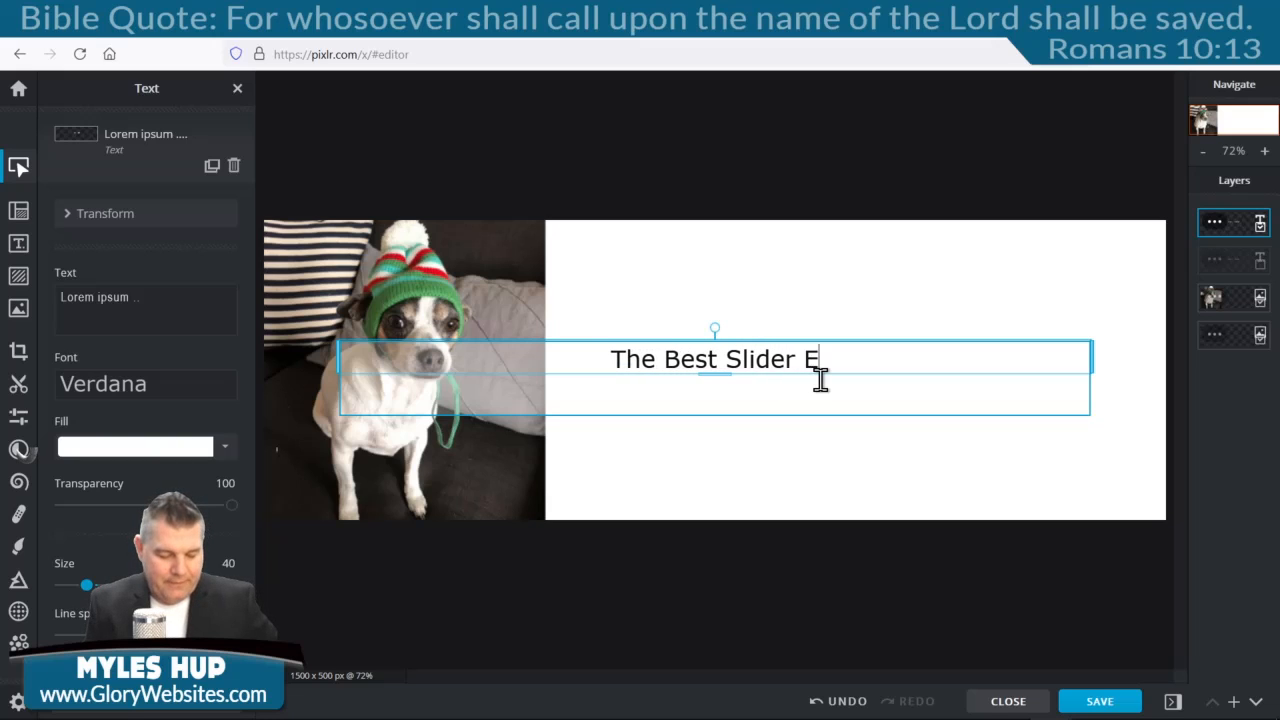
type("ver!")
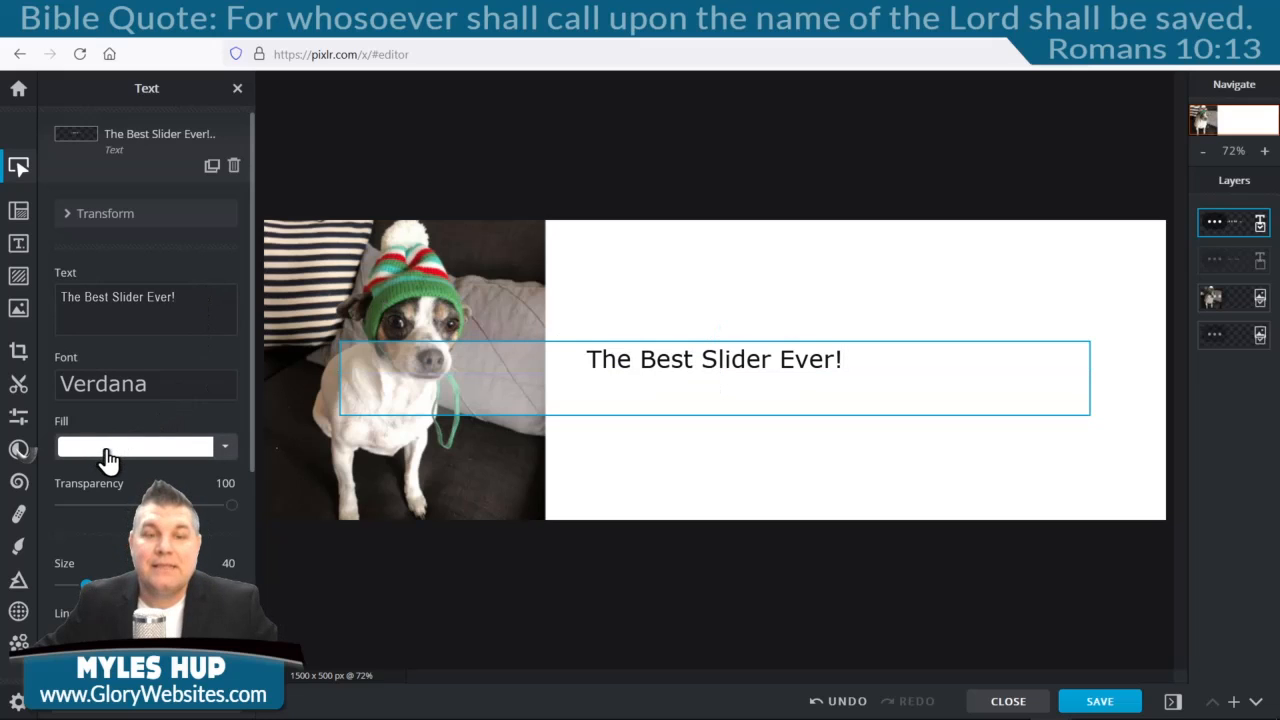
left_click(786, 291)
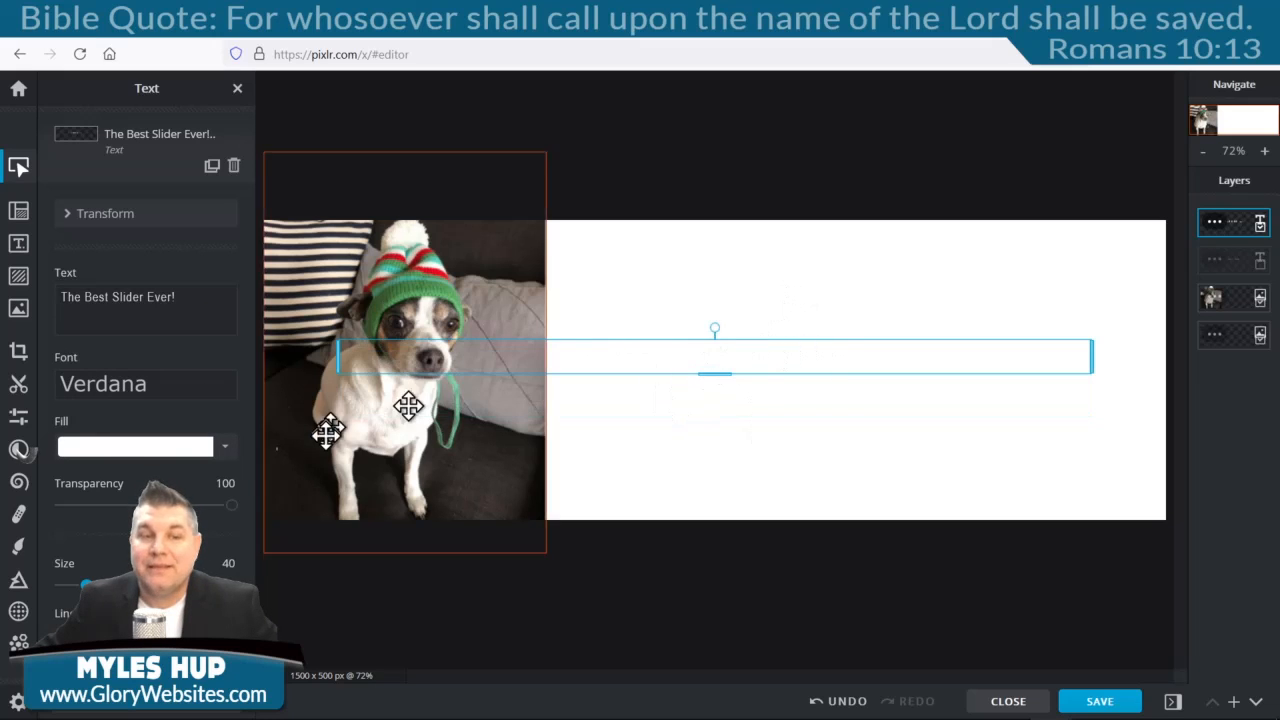
Make the heading text black.
double_click(833, 363)
left_click(122, 458)
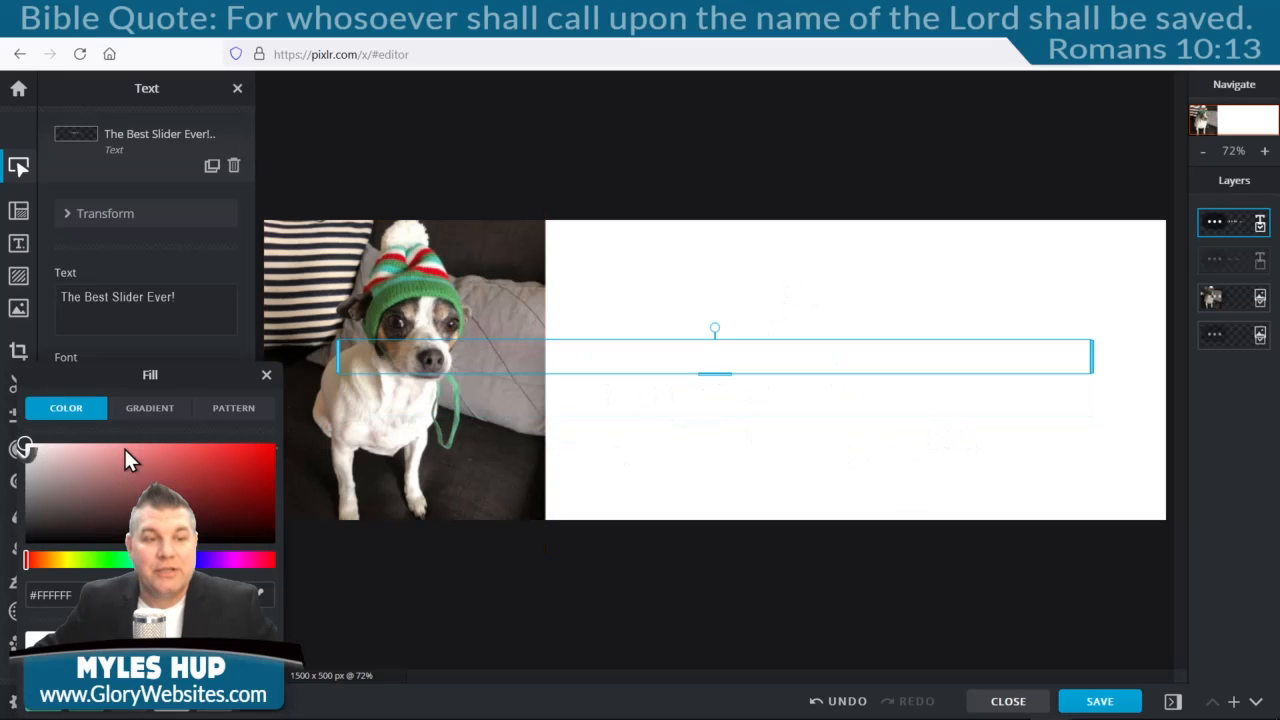
left_click(26, 540)
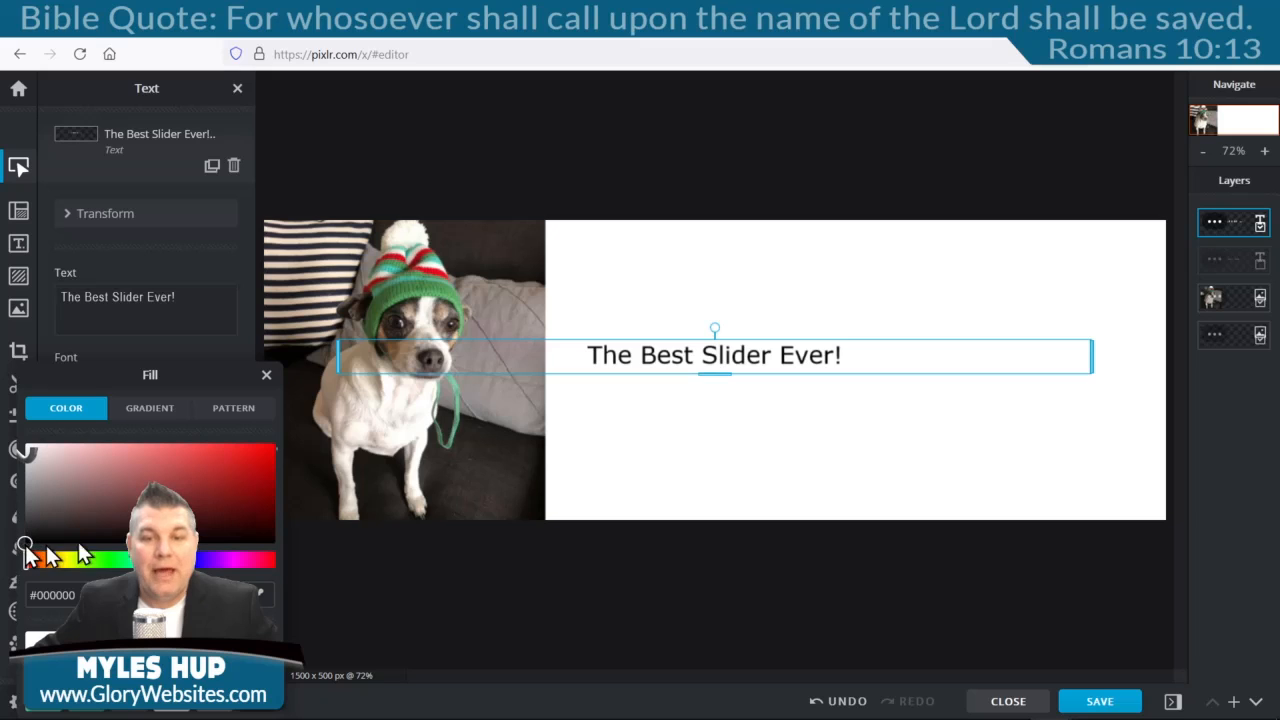
left_click(821, 275)
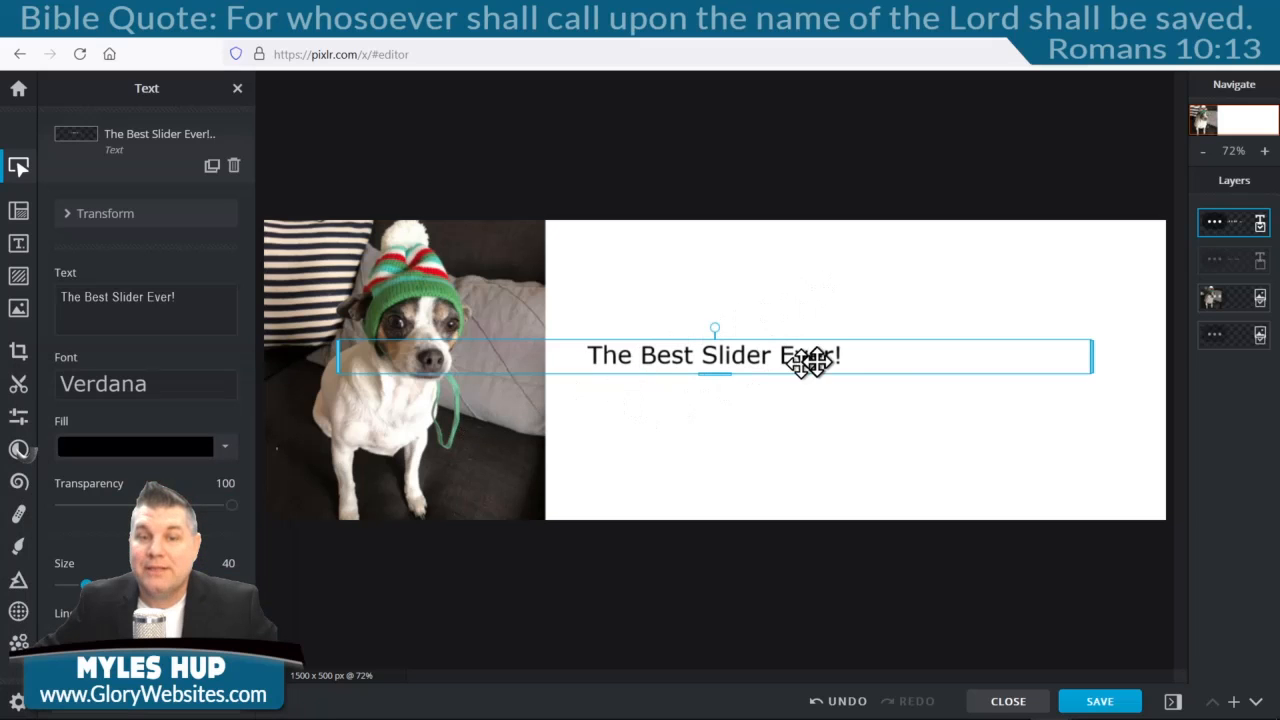
left_click(755, 432)
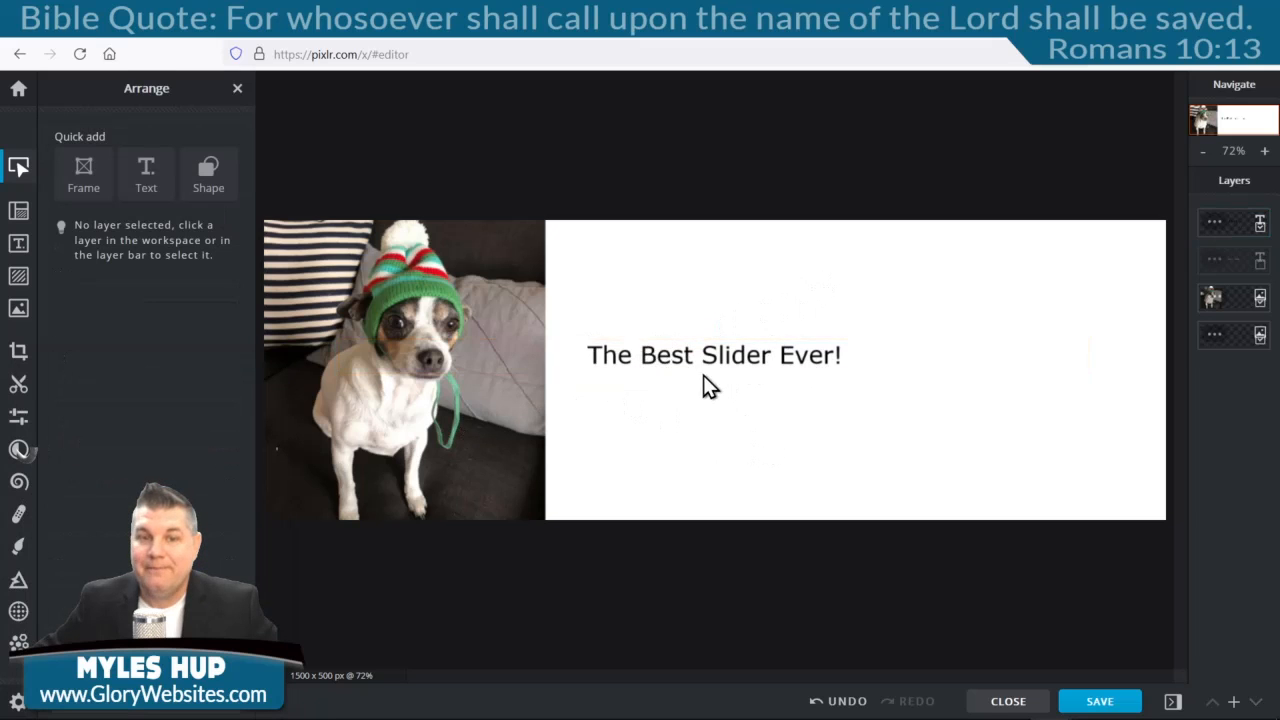
Enlarge the heading to size 82 and move it to the top of the white area.
left_click_drag(714, 357, 843, 257)
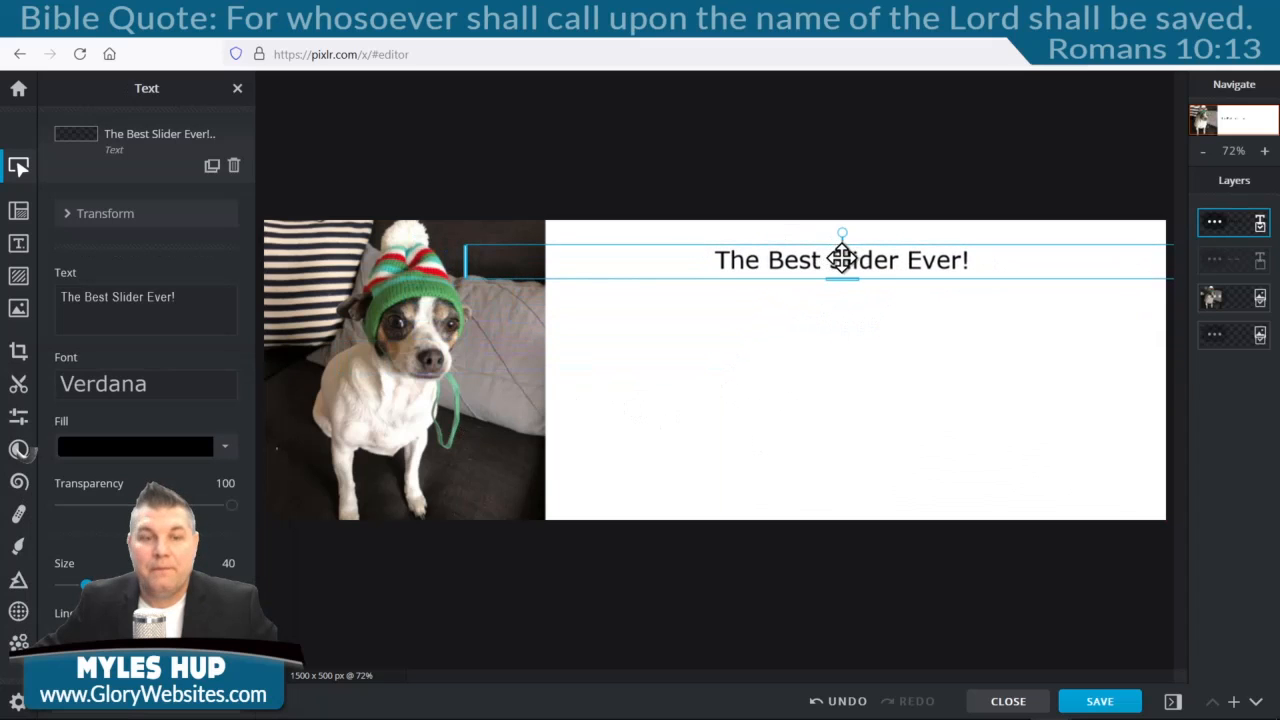
double_click(918, 260)
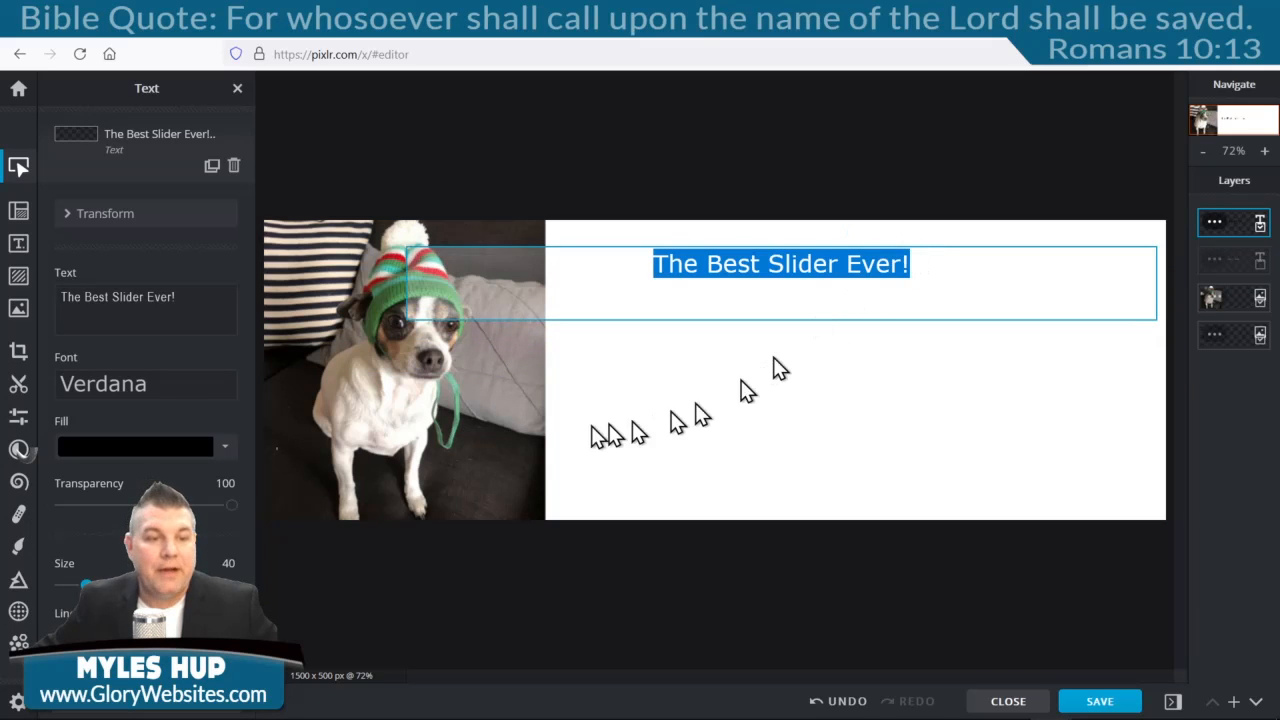
left_click(87, 586)
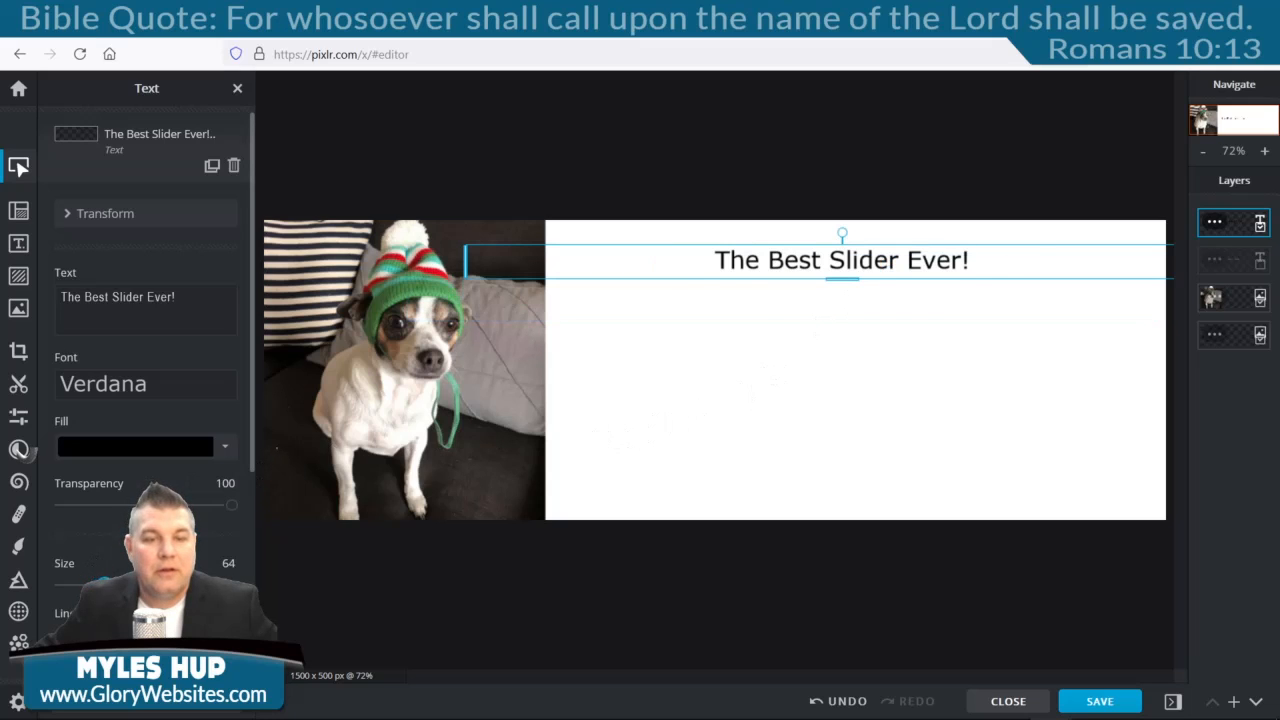
left_click_drag(104, 584, 117, 584)
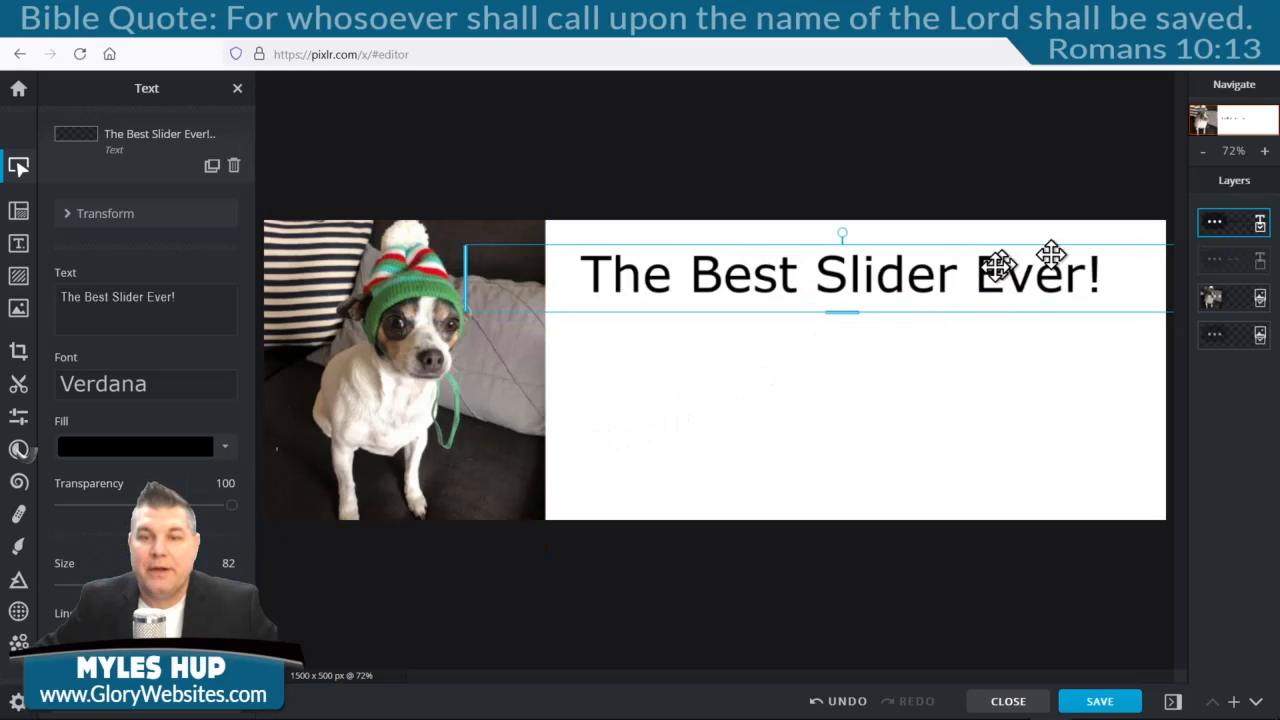
left_click_drag(986, 277, 1005, 265)
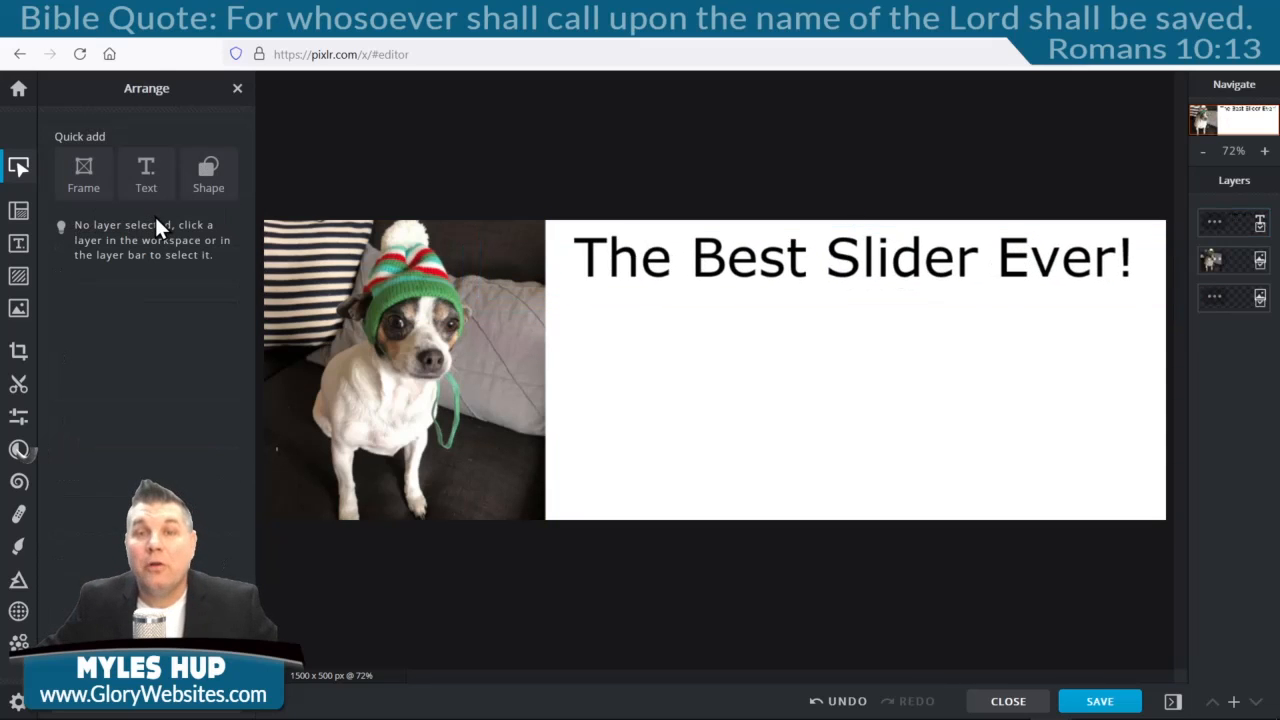
Add a rectangle under the heading and make it a rounded rectangle with radius 26.
left_click(18, 243)
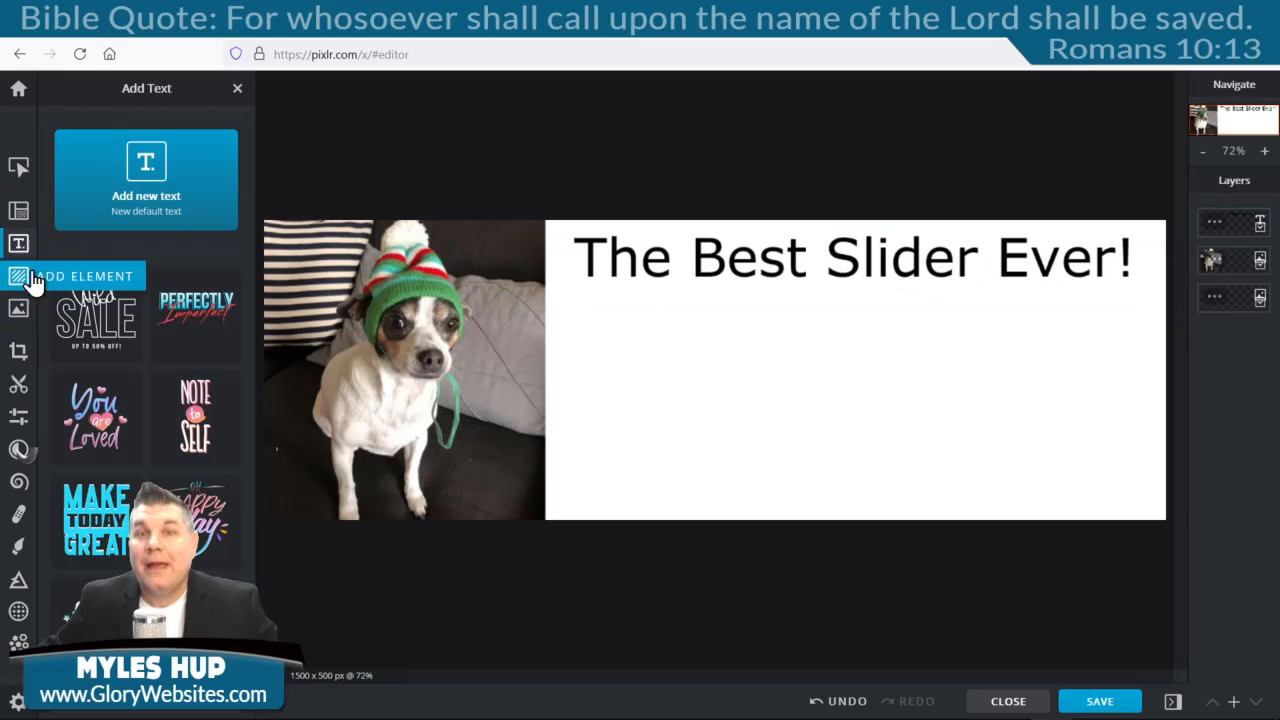
left_click(18, 170)
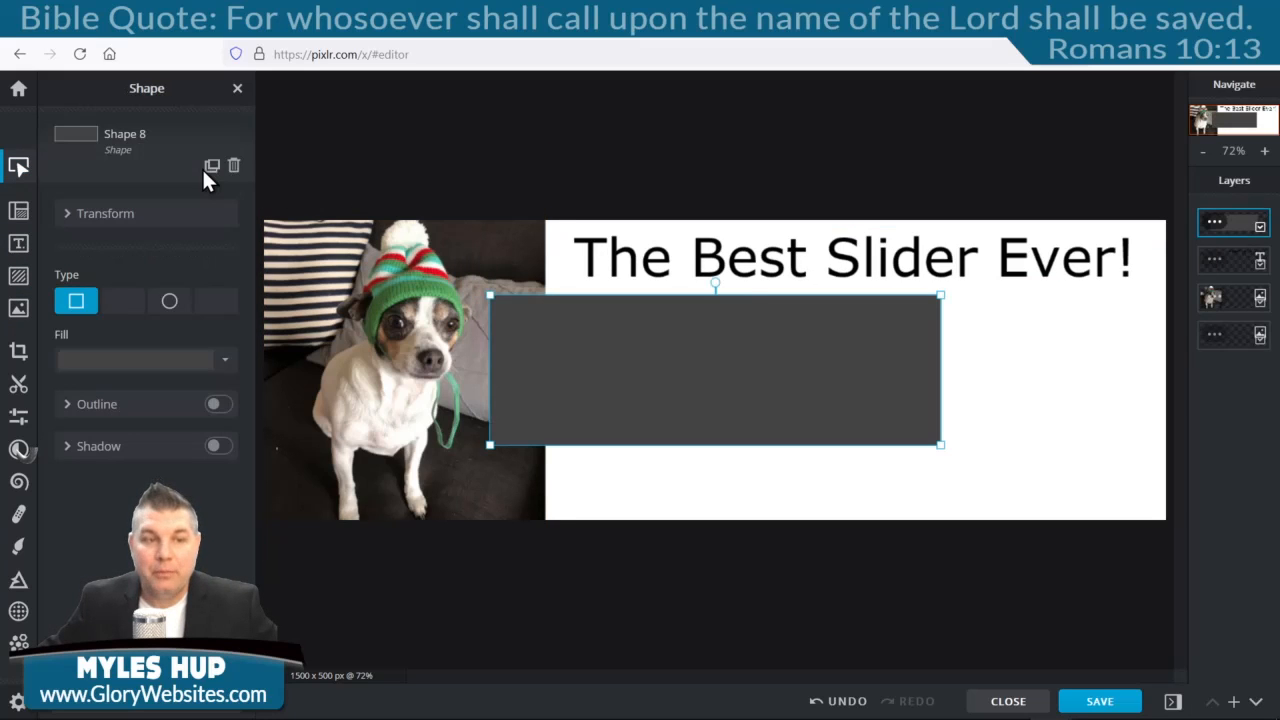
left_click_drag(713, 366, 786, 364)
left_click(122, 303)
left_click_drag(60, 418, 106, 420)
left_click(594, 386)
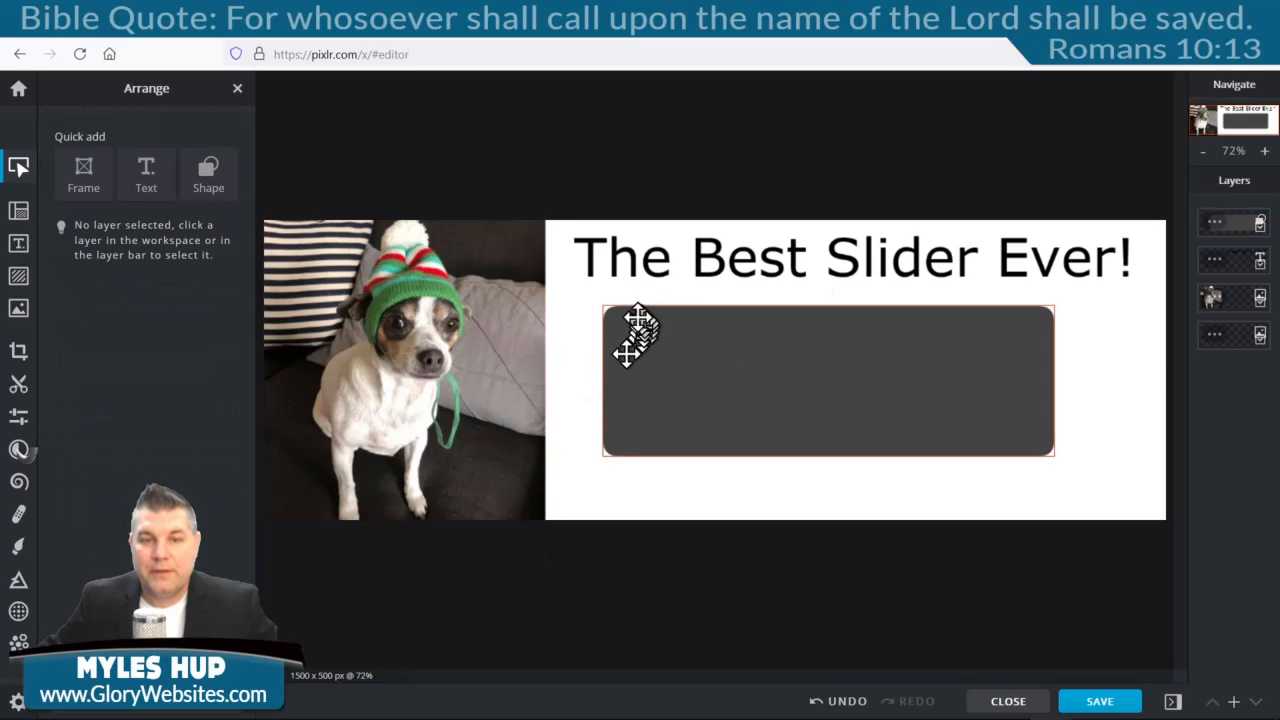
Enlarge the rounded rectangle and fill it with green sampled from the dog's hat.
left_click(734, 377)
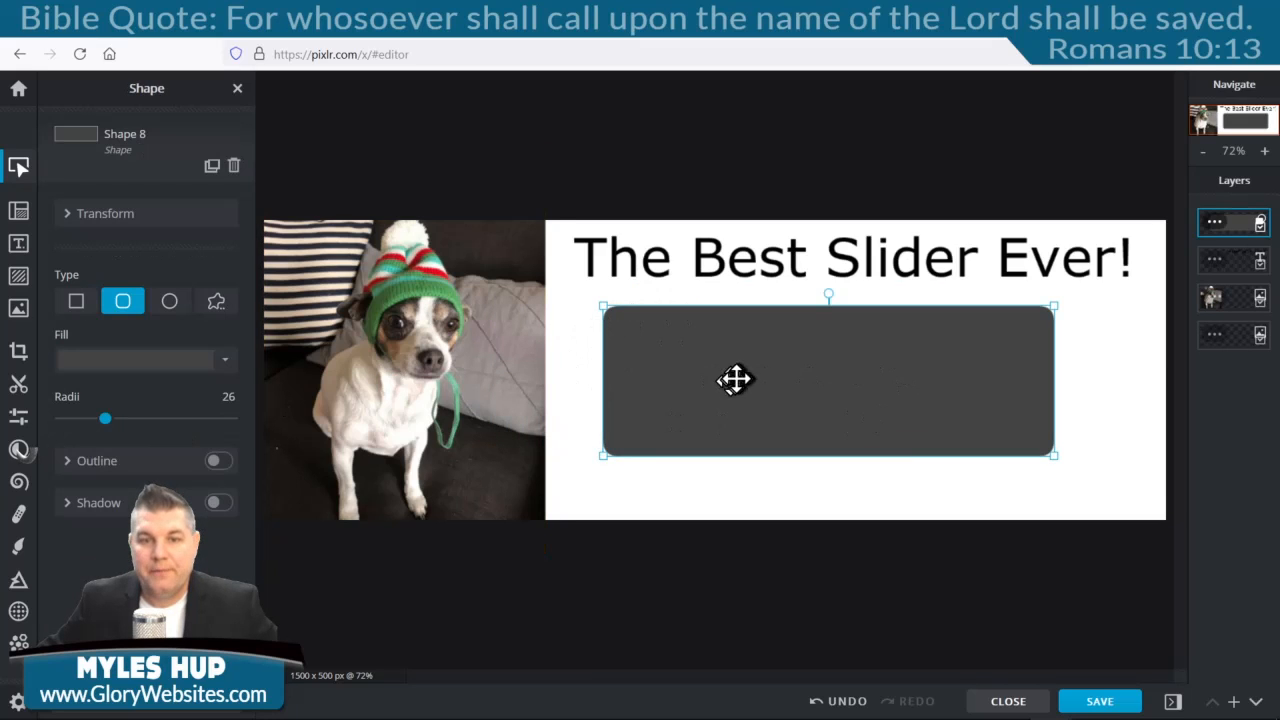
left_click_drag(1053, 456, 1003, 431)
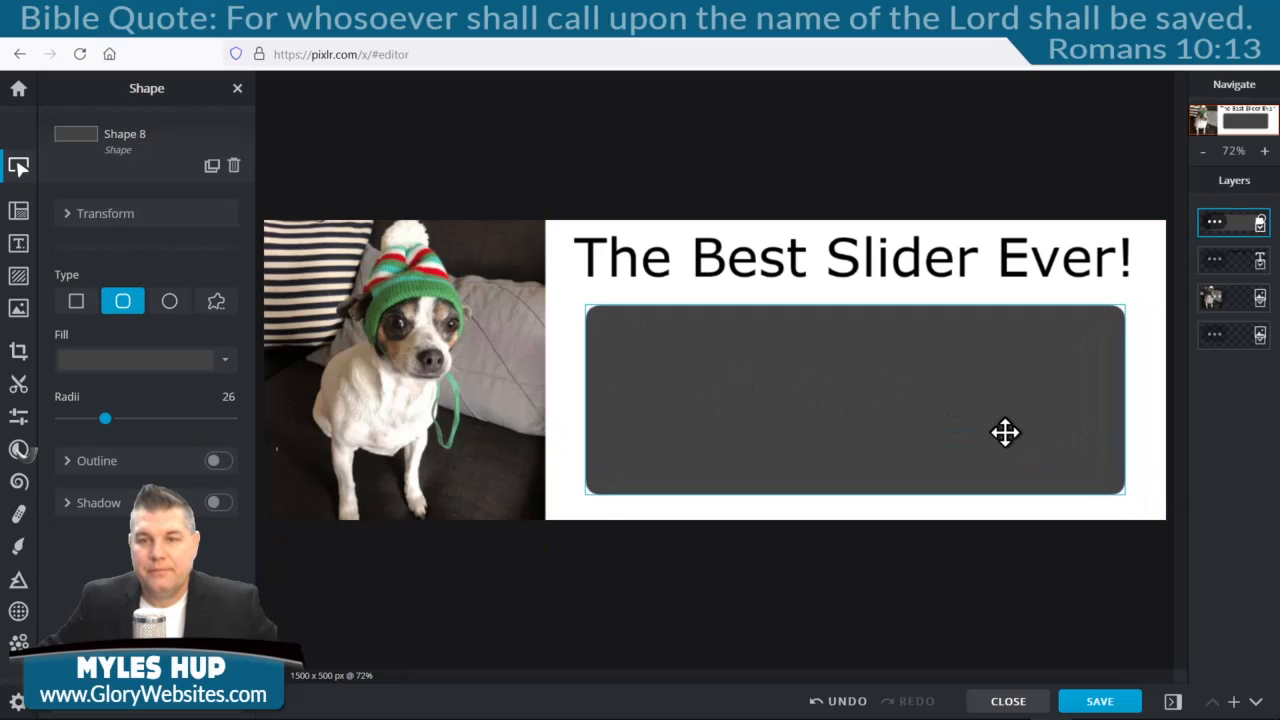
left_click(161, 366)
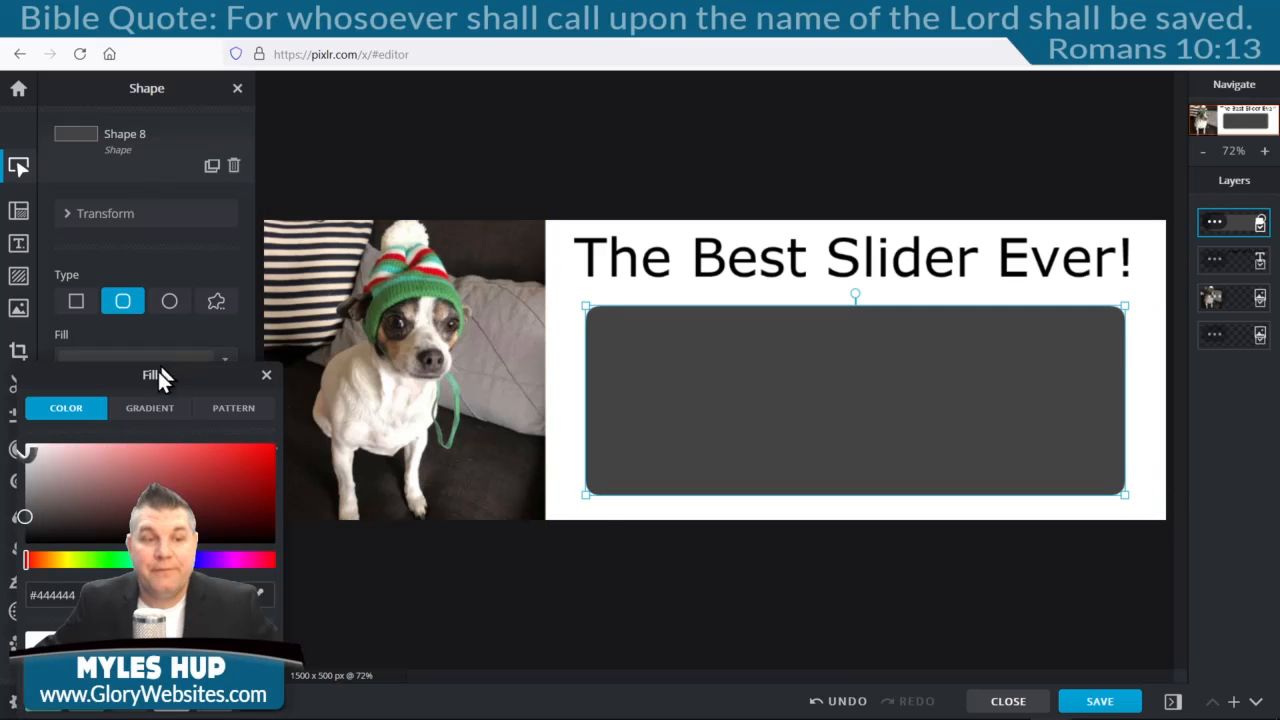
left_click(260, 594)
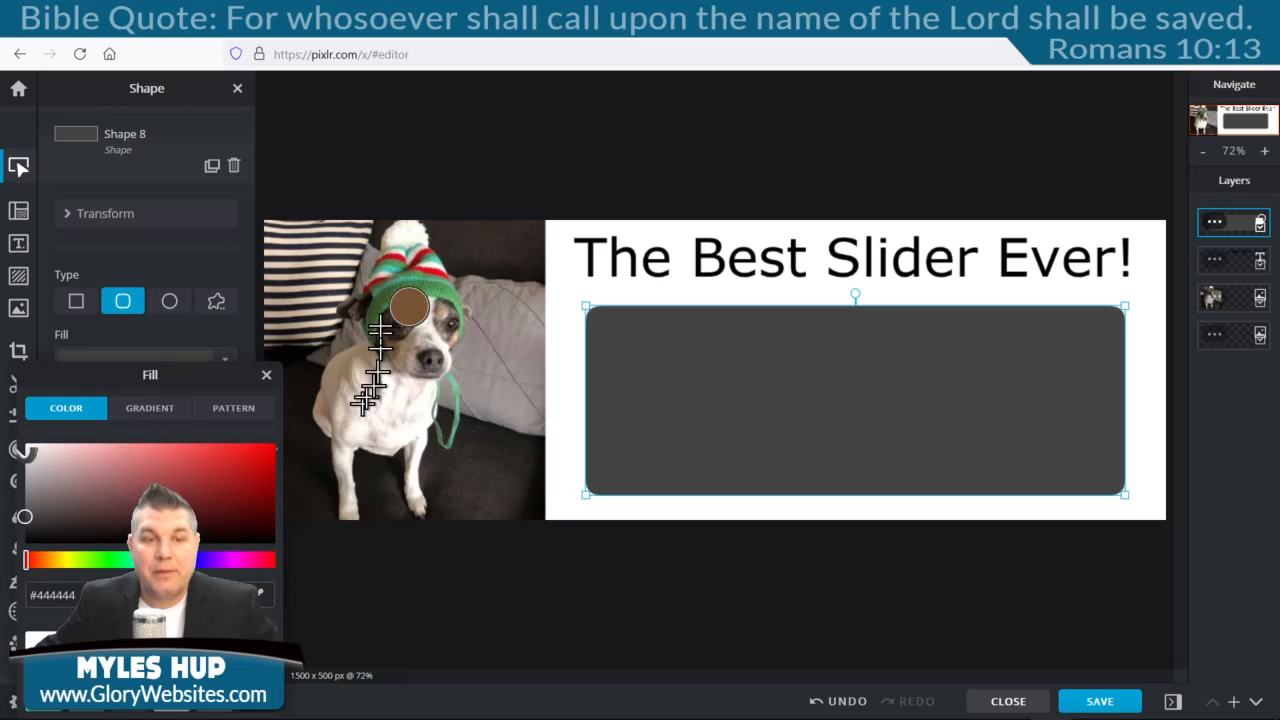
left_click(378, 316)
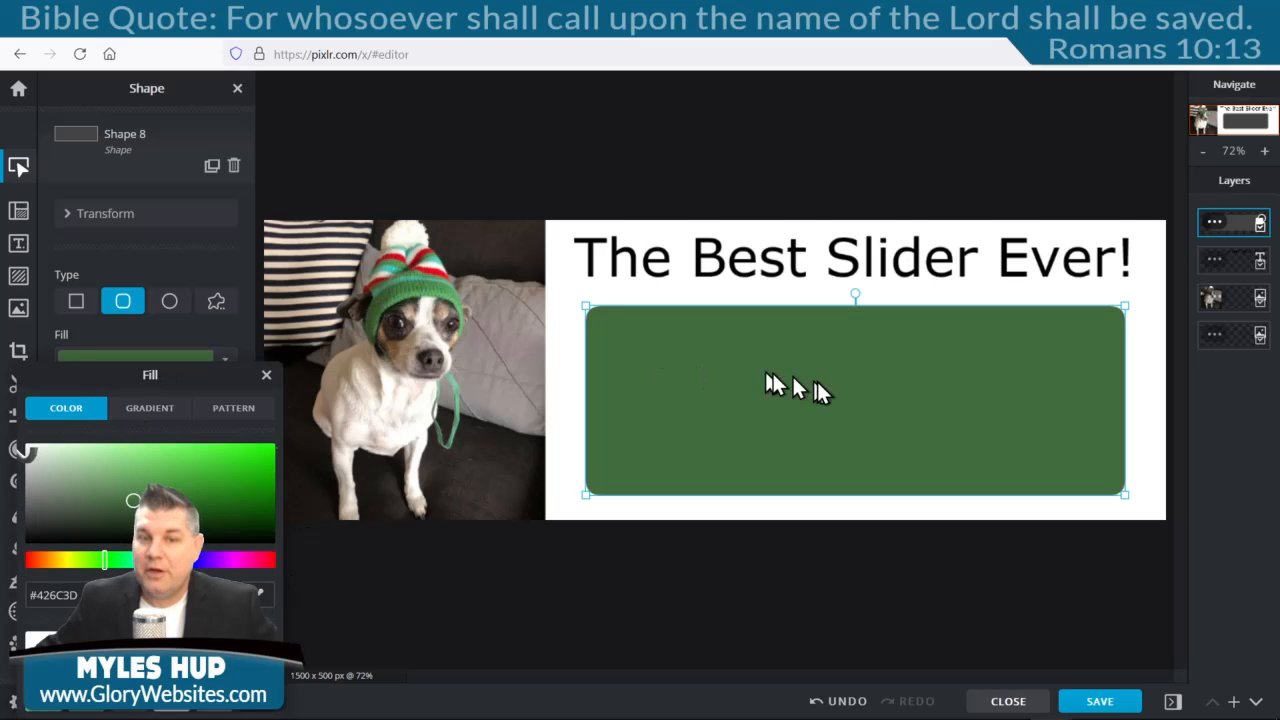
left_click(265, 374)
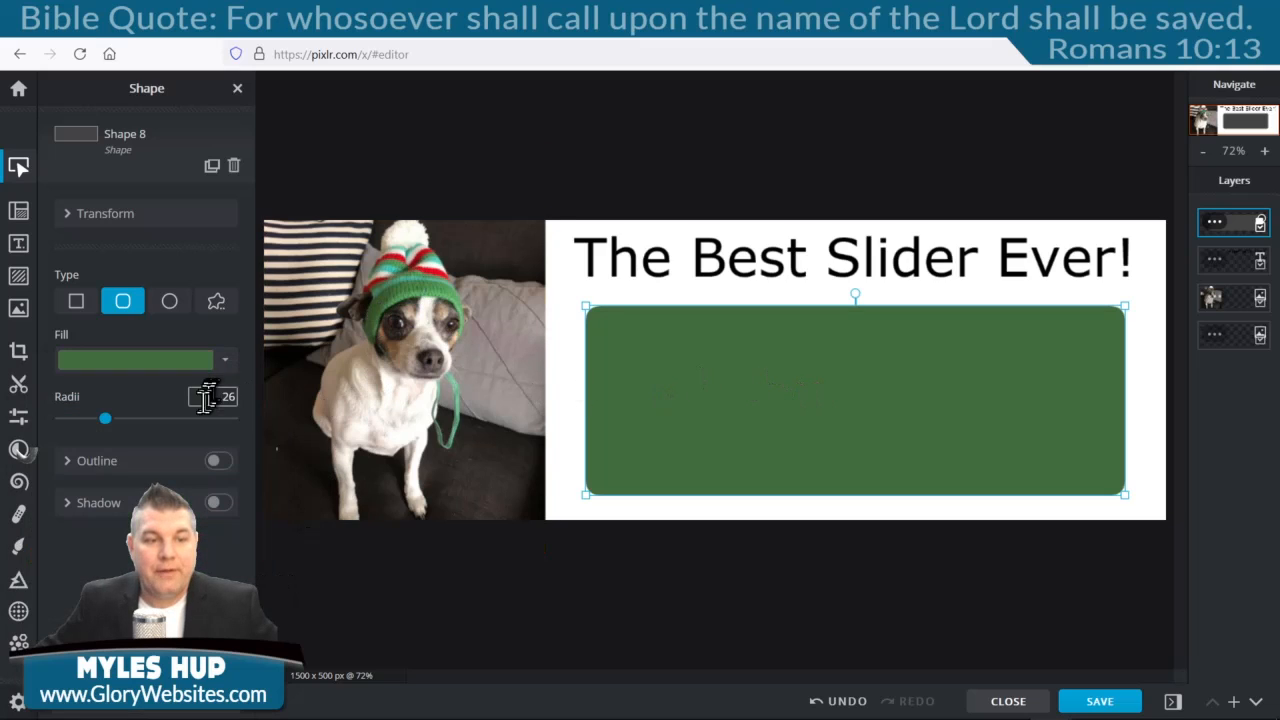
Give the box a black outline of size 11 and change its fill to #3AA82D.
left_click(218, 462)
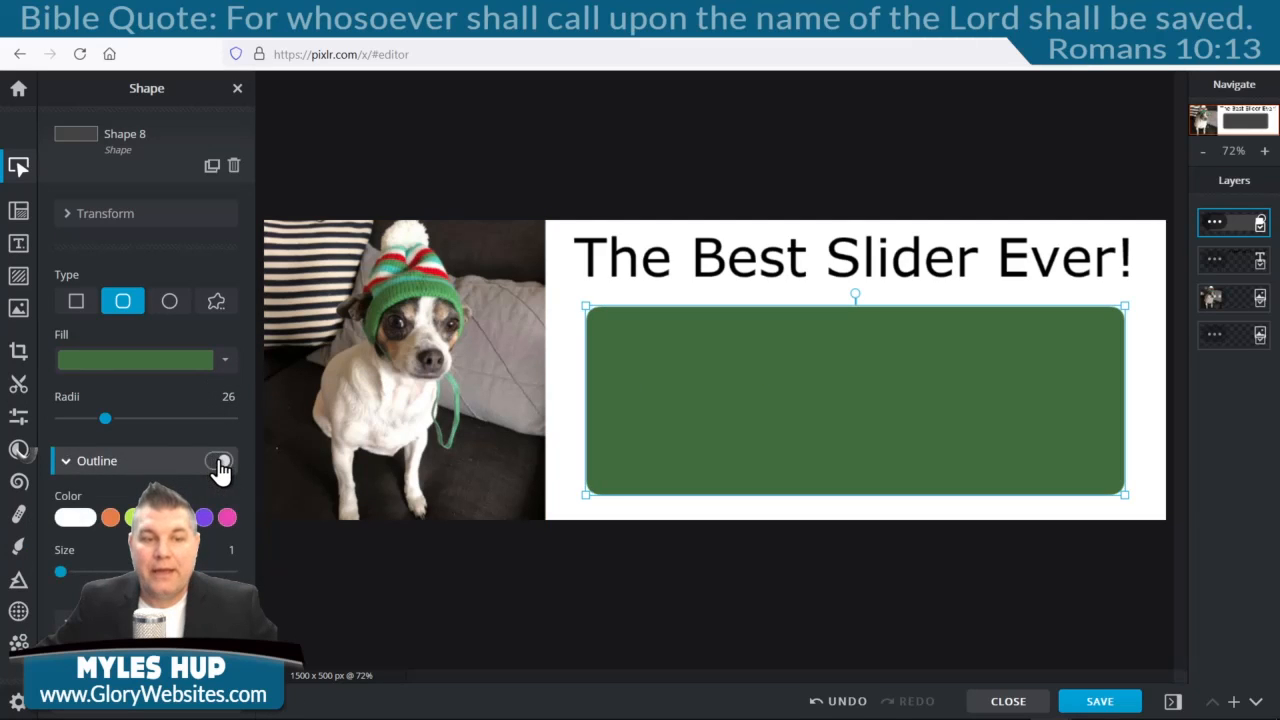
left_click(70, 519)
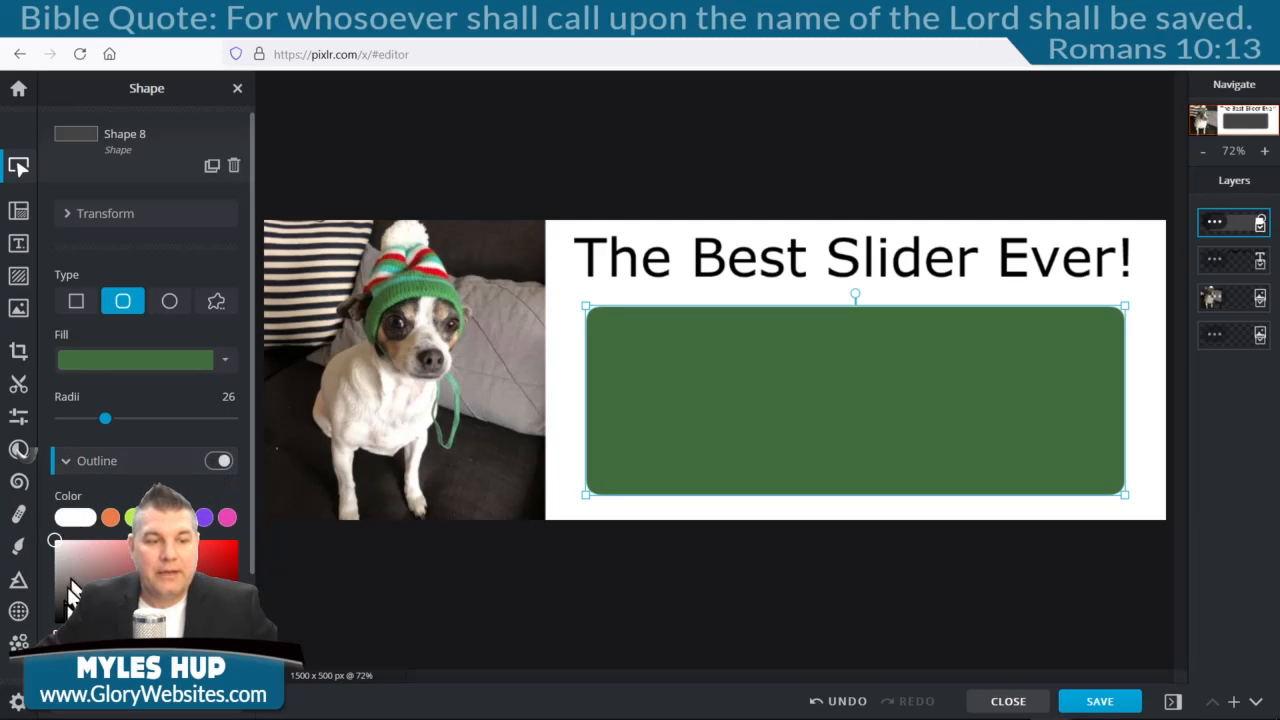
left_click_drag(68, 592, 55, 630)
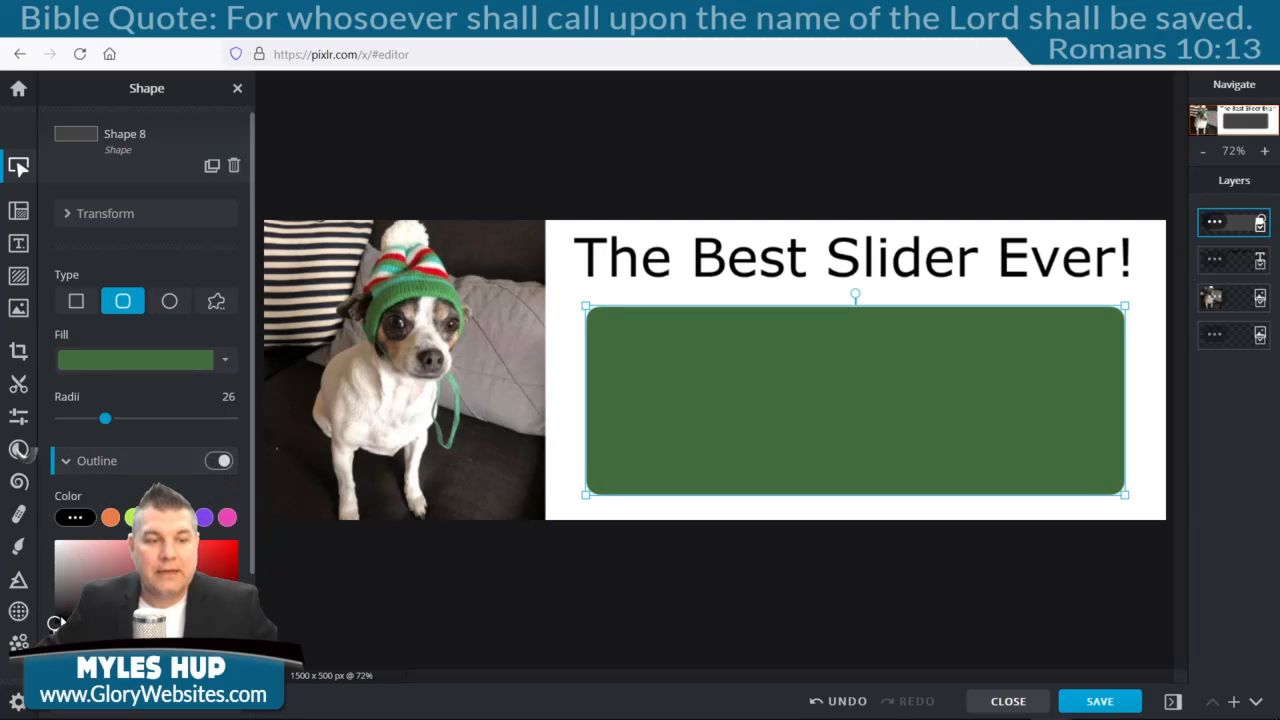
left_click(145, 488)
left_click_drag(62, 573, 78, 576)
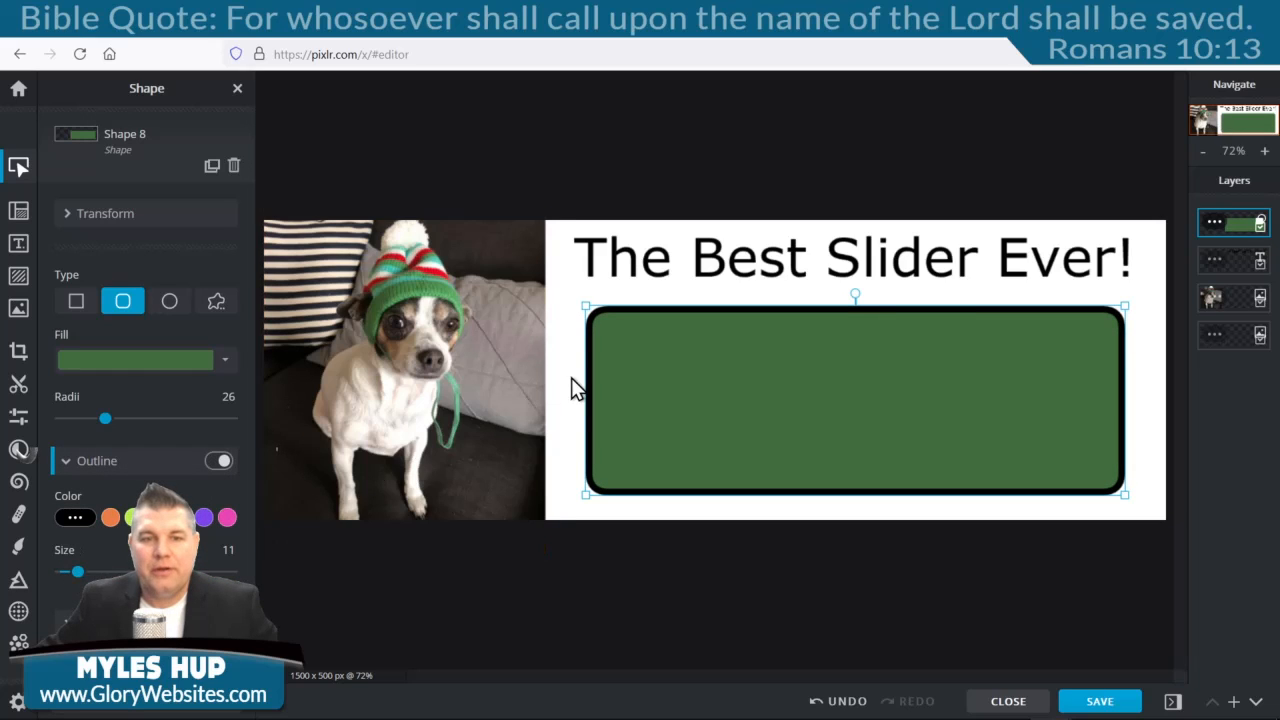
left_click(188, 361)
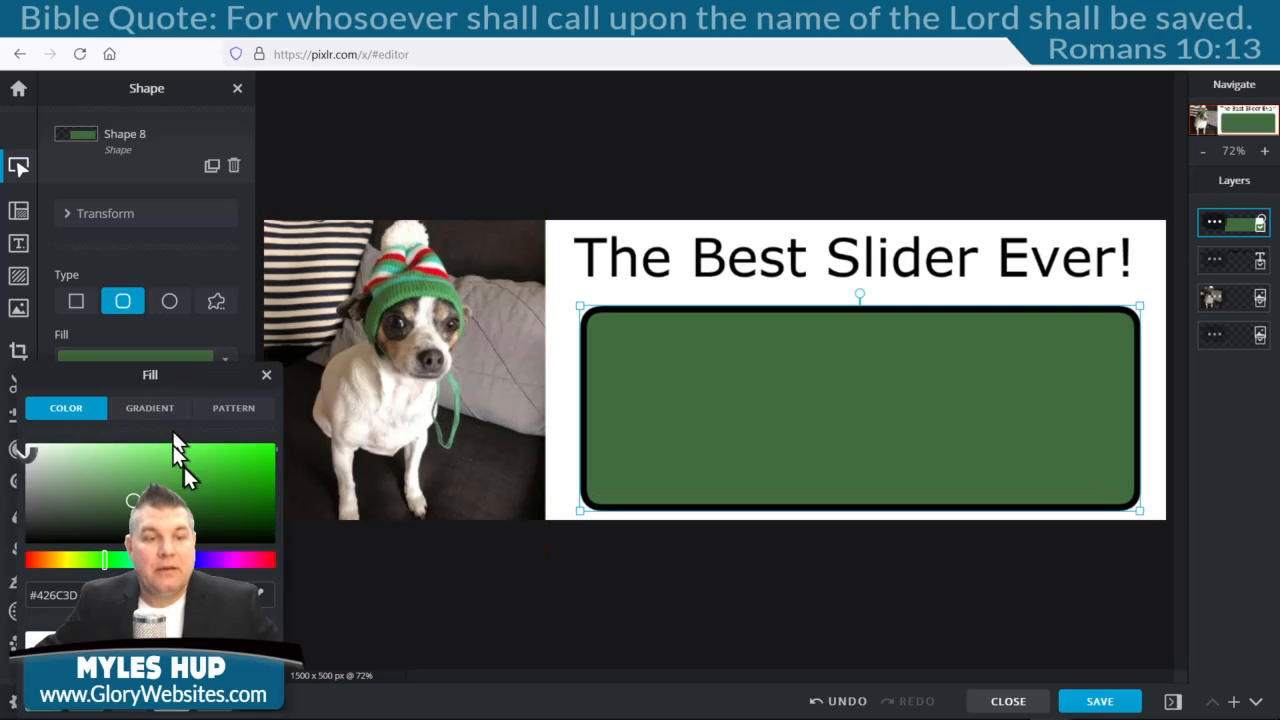
left_click(210, 472)
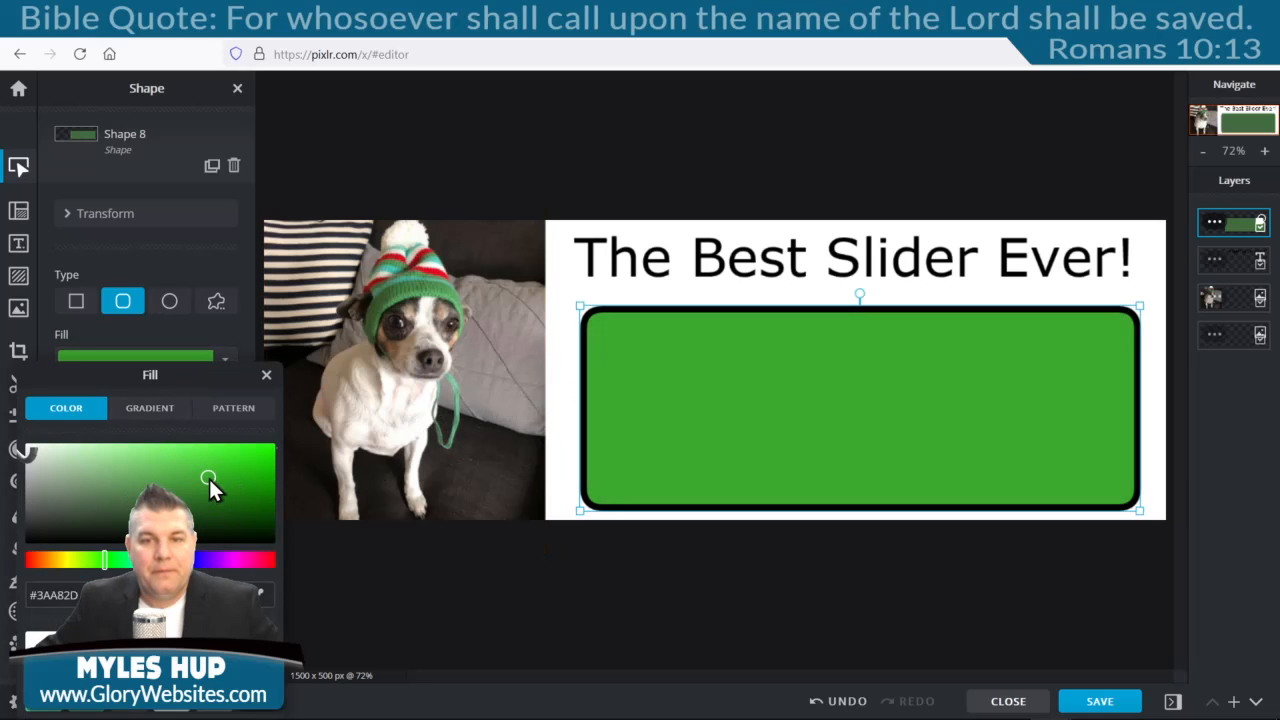
left_click(16, 245)
Add a text layer in the green box reading 'Enter any information you want here!'.
left_click(18, 250)
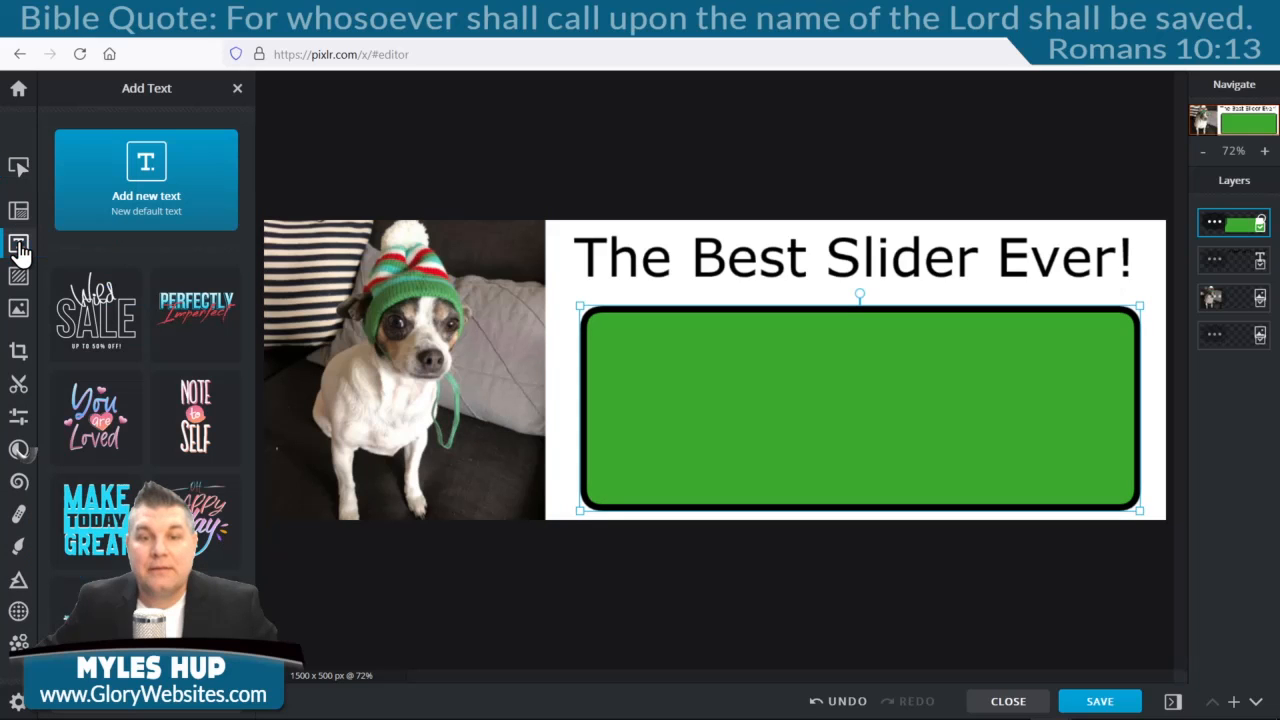
left_click(142, 188)
left_click_drag(721, 361, 787, 363)
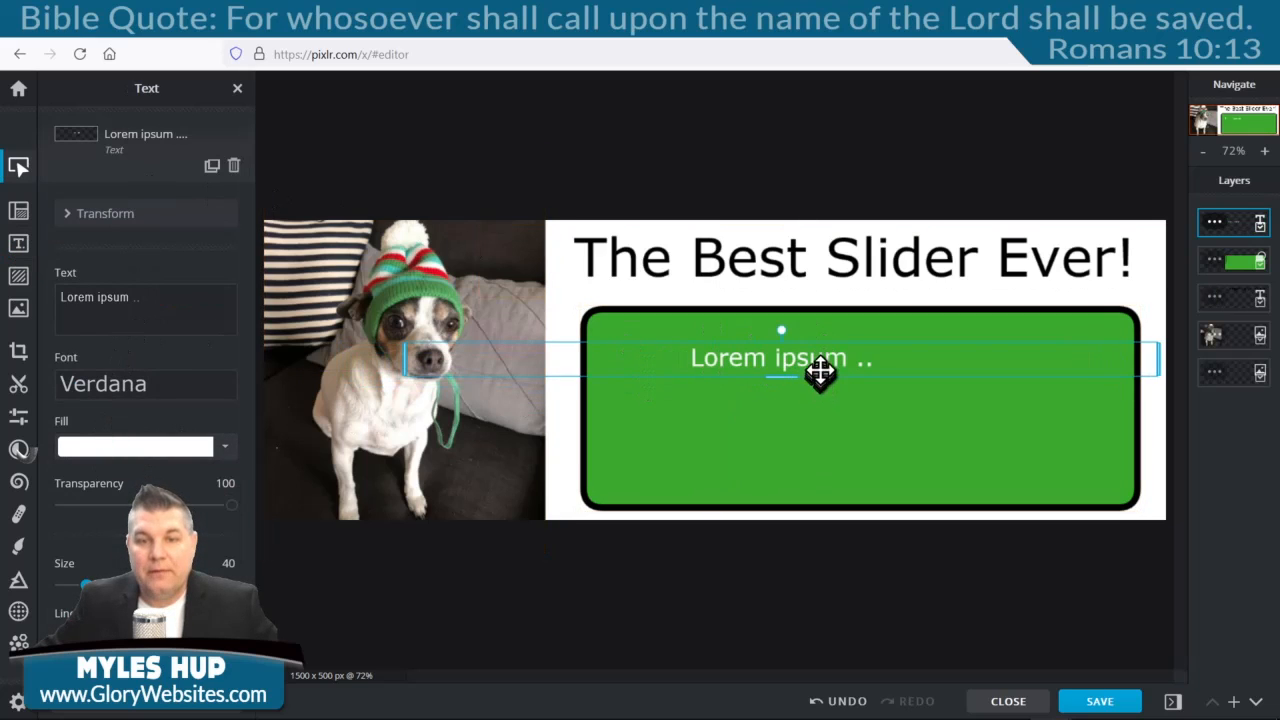
left_click_drag(811, 363, 882, 345)
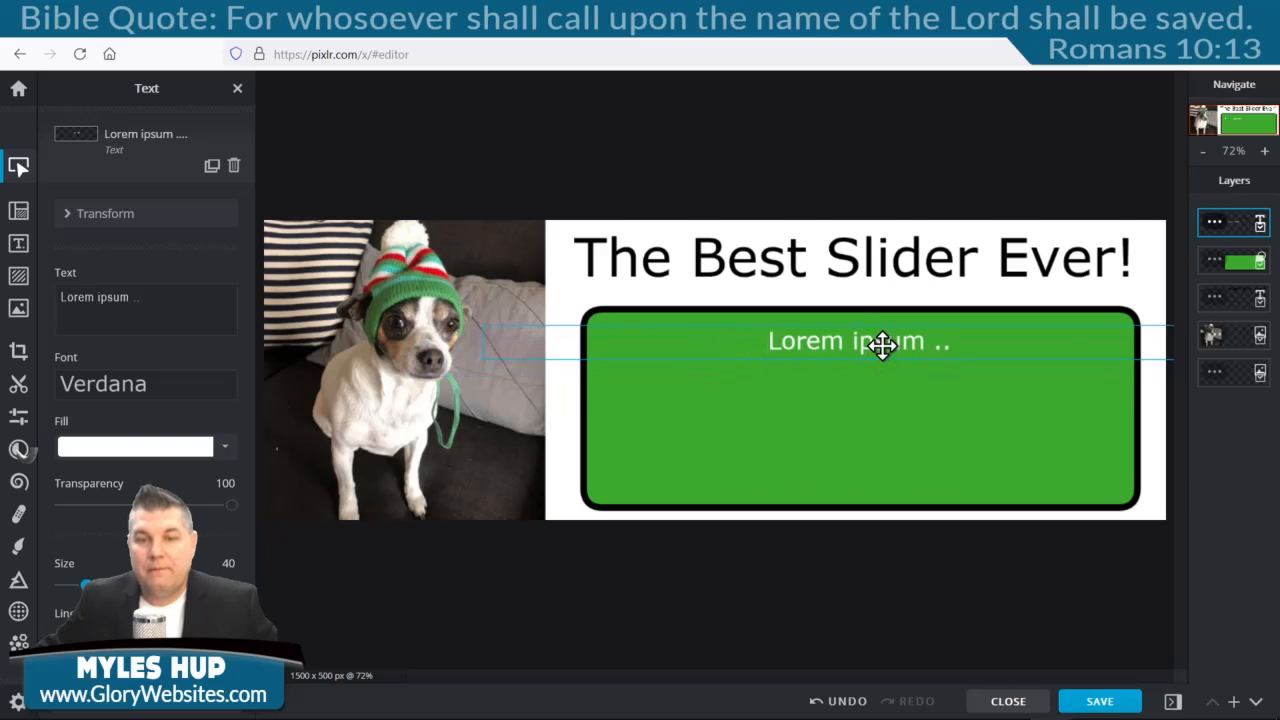
double_click(882, 345)
type("Evter any information you want here!")
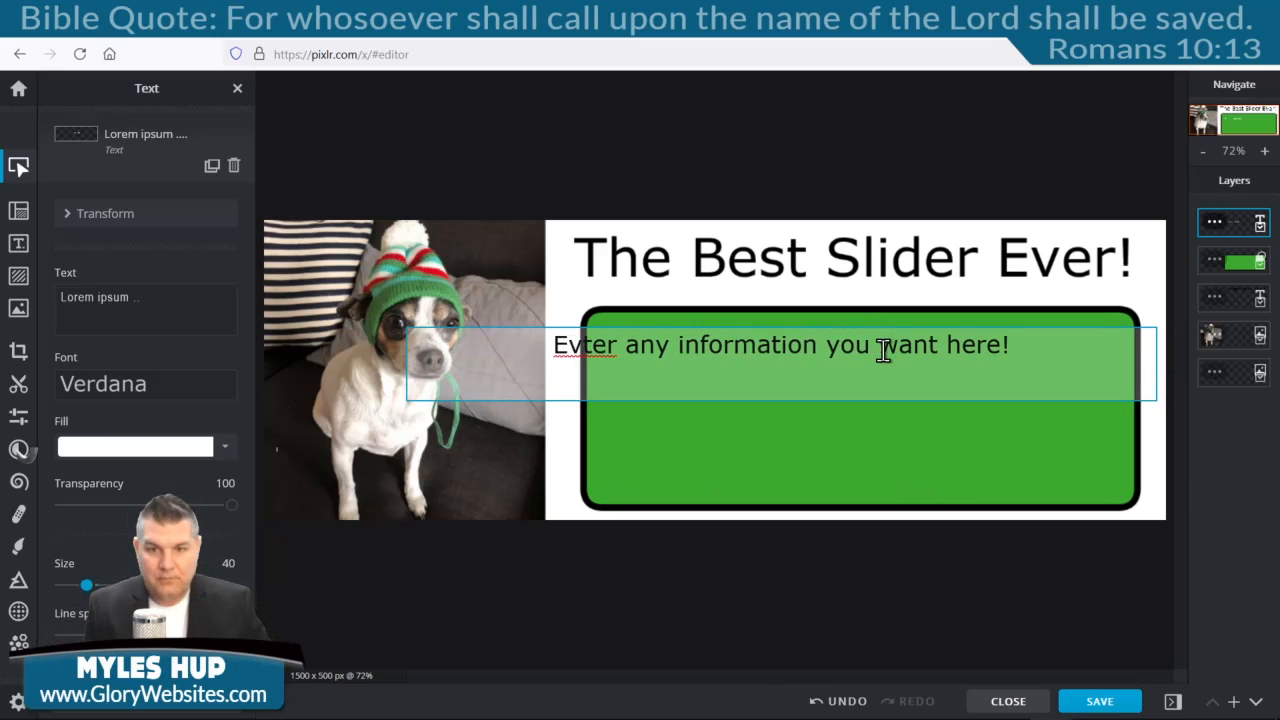
left_click_drag(568, 346, 582, 346)
type("n")
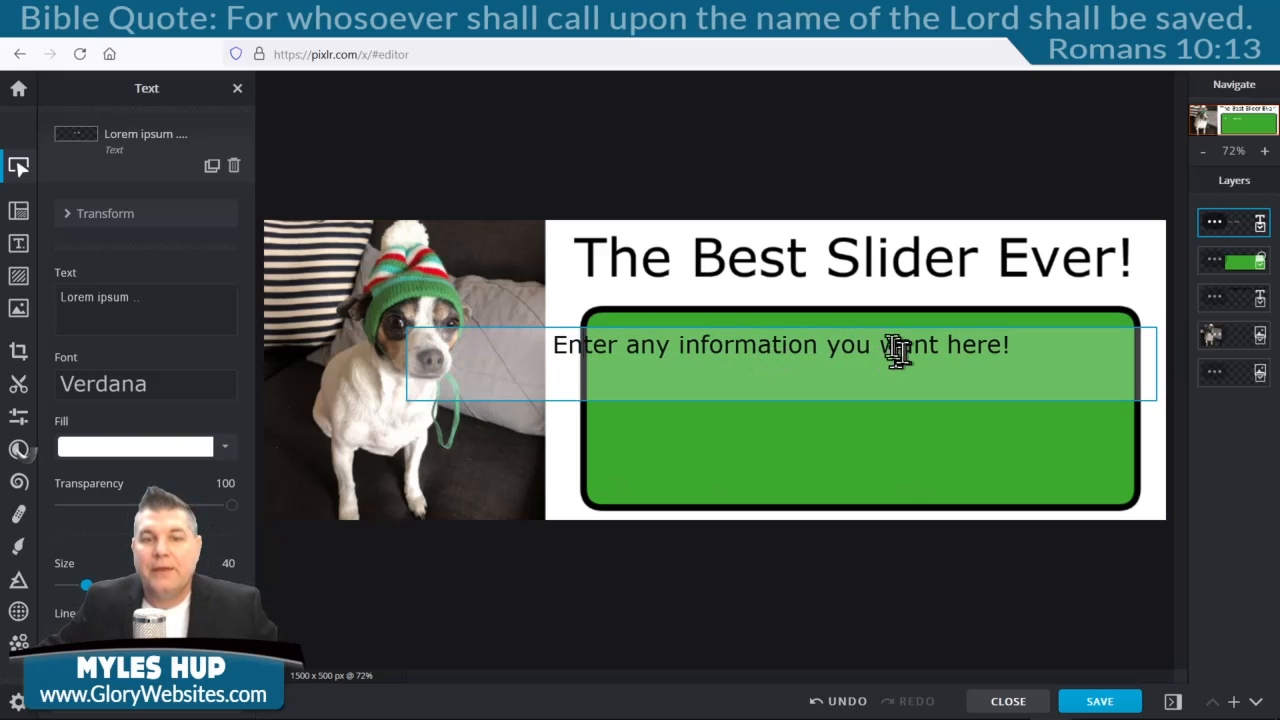
left_click(886, 284)
Centre the white information text in the middle of the green box.
left_click_drag(877, 337, 885, 393)
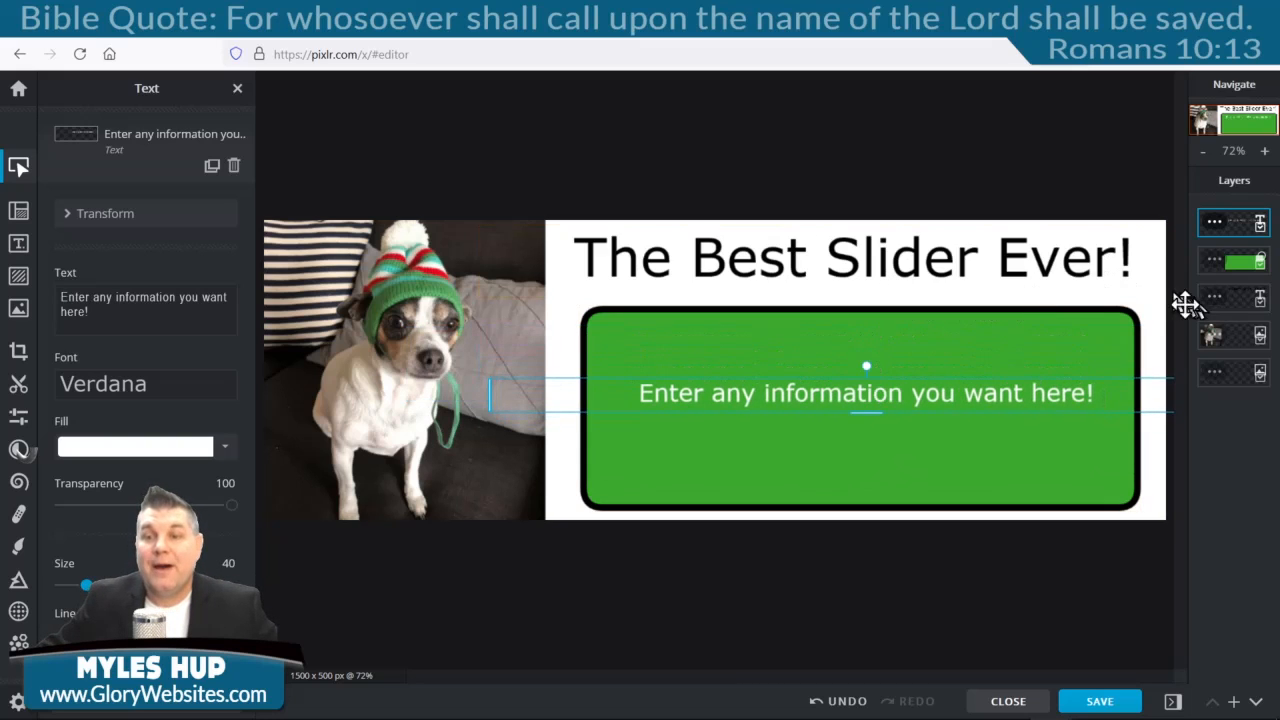
left_click(561, 447)
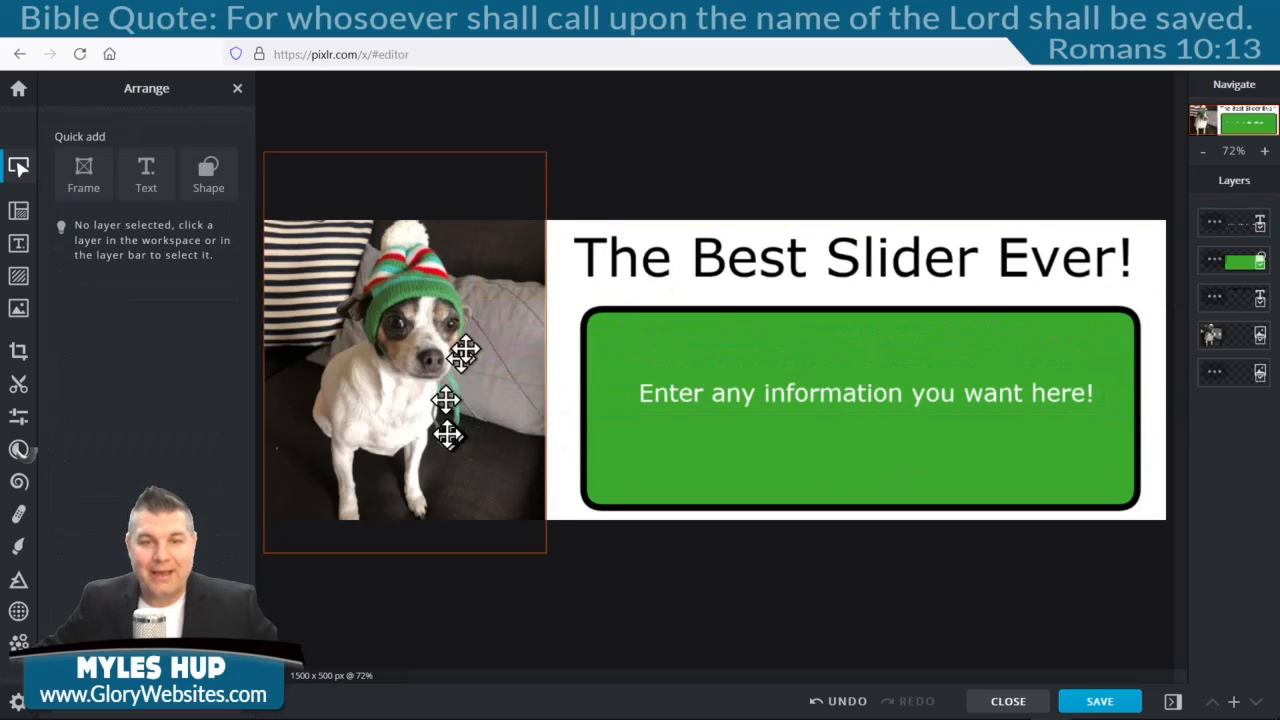
left_click(1110, 701)
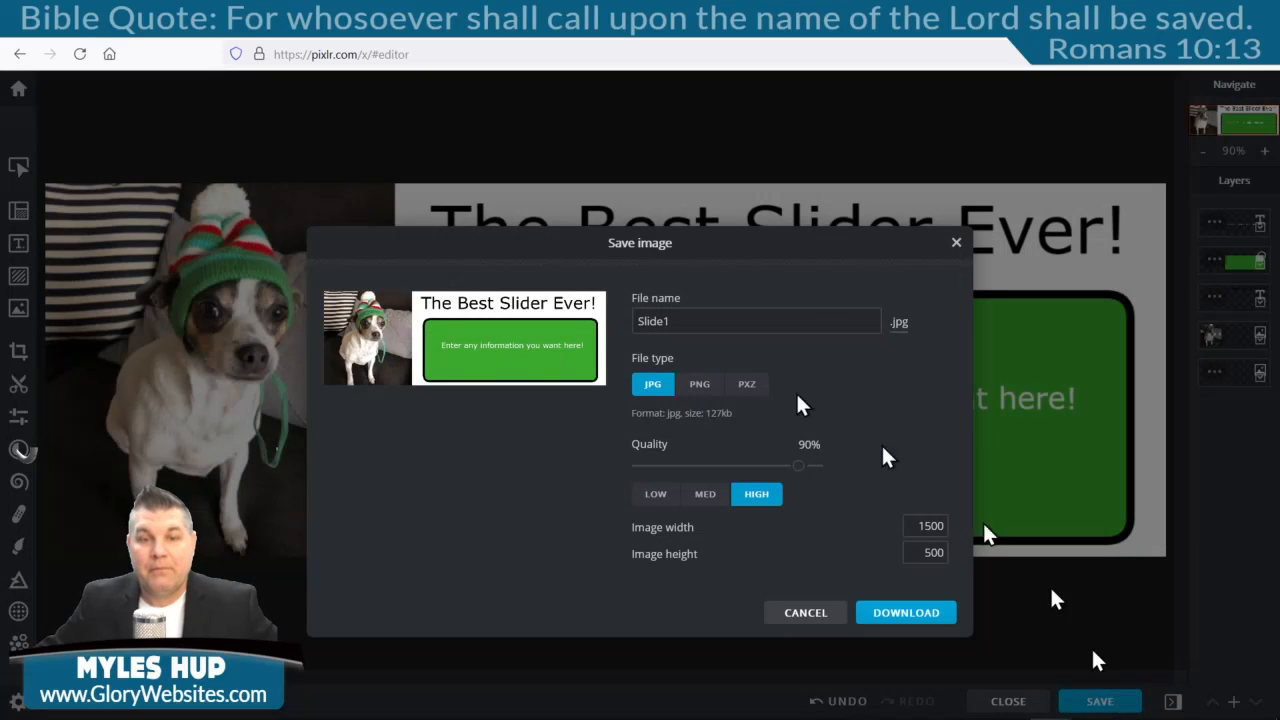
Keep the name Slide1 and set the export to JPG at high quality, 1500 x 500, after briefly trying PNG.
left_click(668, 325)
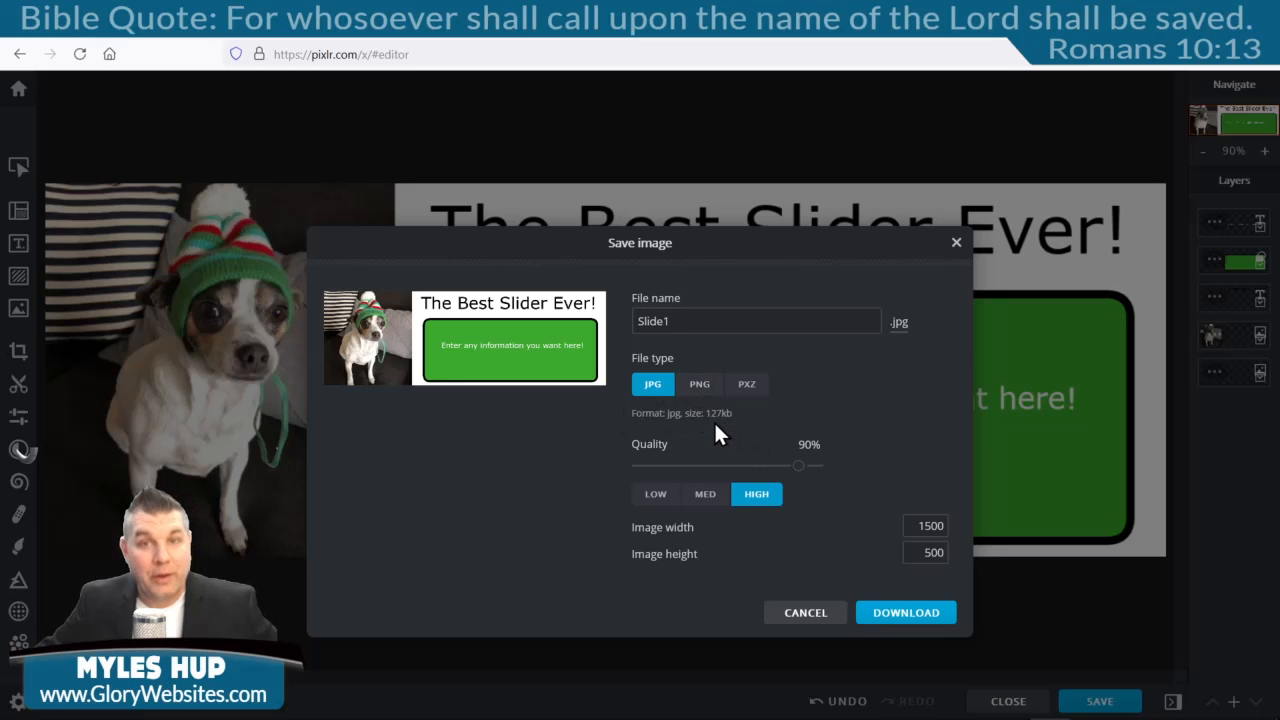
left_click(699, 385)
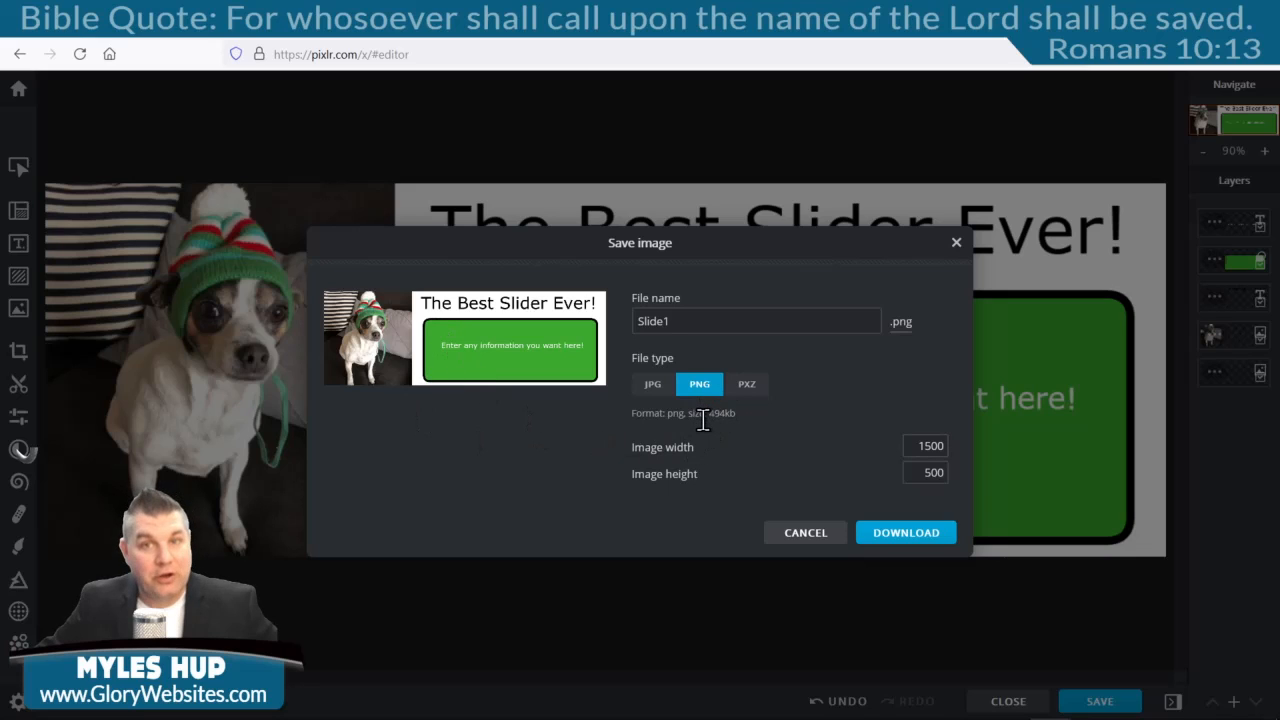
left_click(651, 388)
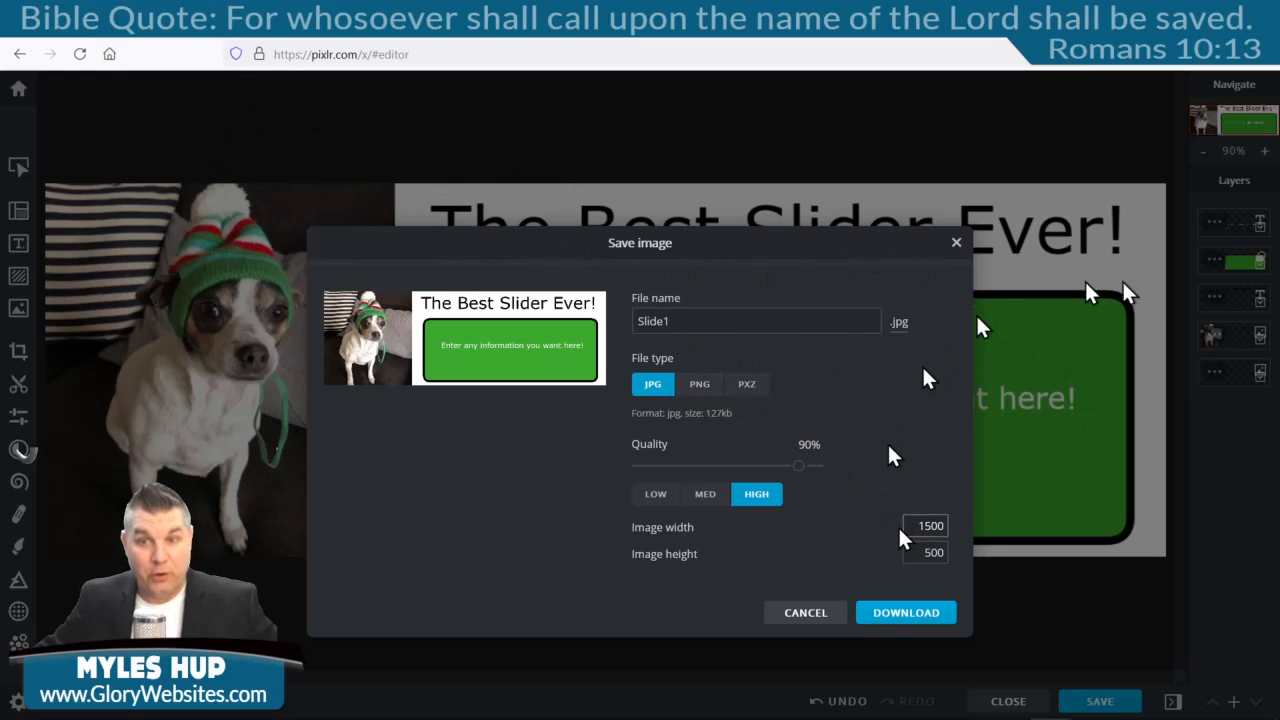
Download Slide1.jpg and save it to disk through Firefox's download prompt.
left_click(930, 613)
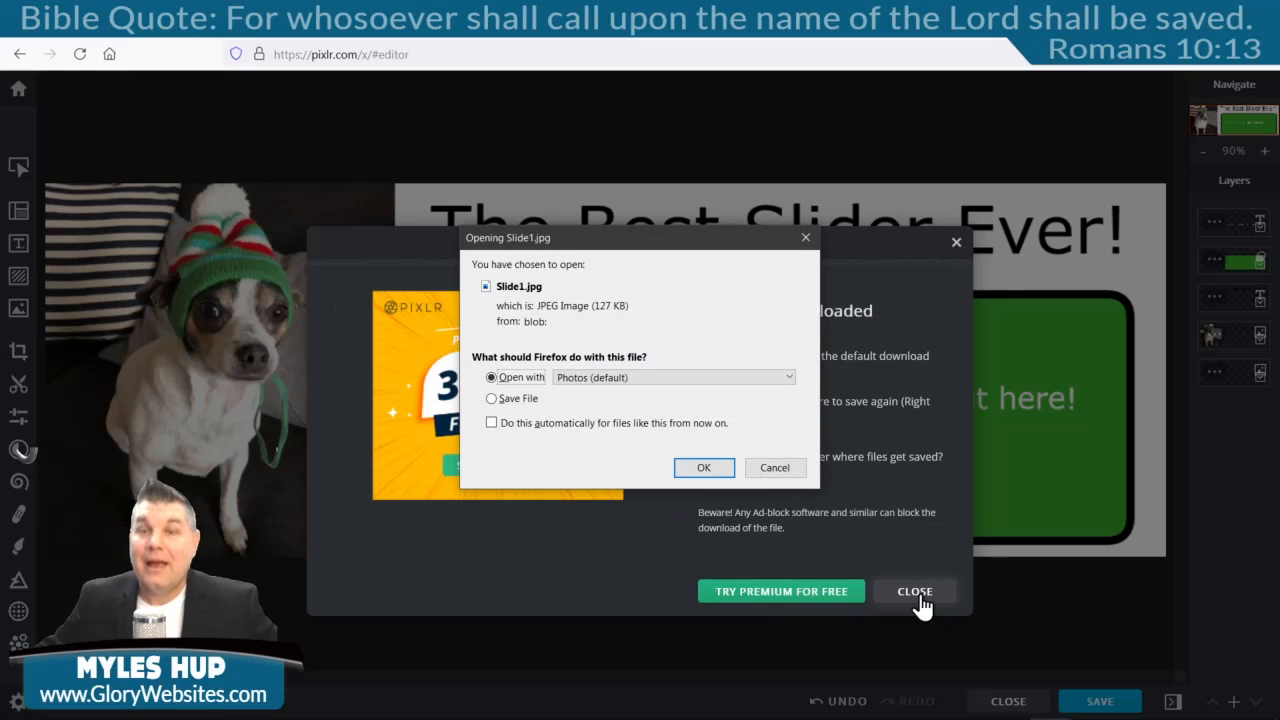
left_click(491, 398)
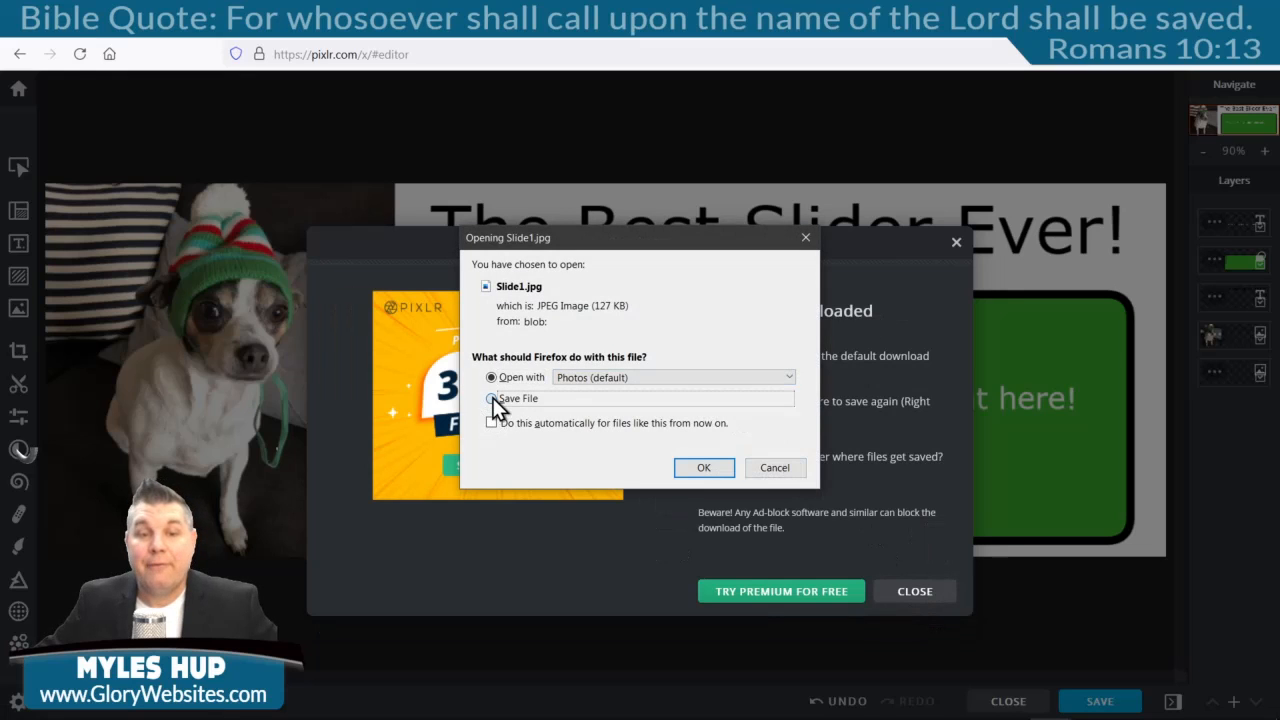
left_click(703, 469)
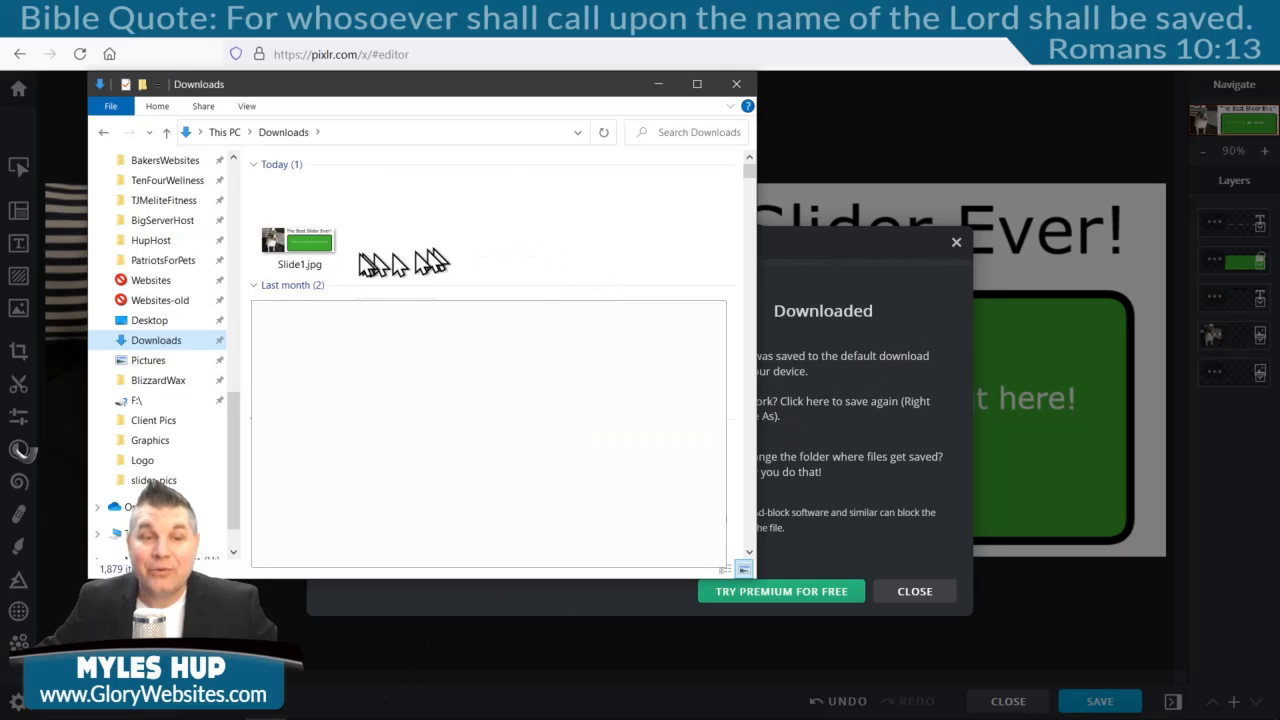
Open Slide1.jpg from Downloads in Photos to check the finished slide.
double_click(318, 245)
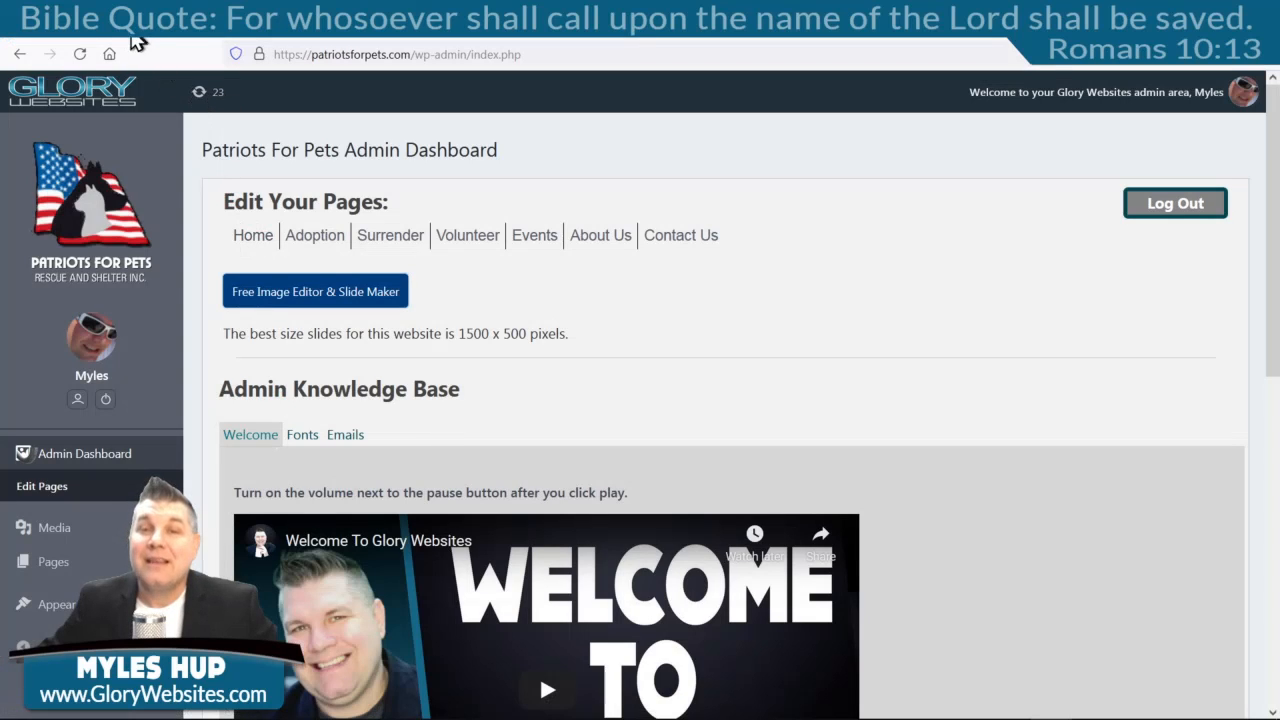
Edit the Patriots For Pets Home page and open its five-photo dog slider's settings.
left_click(253, 240)
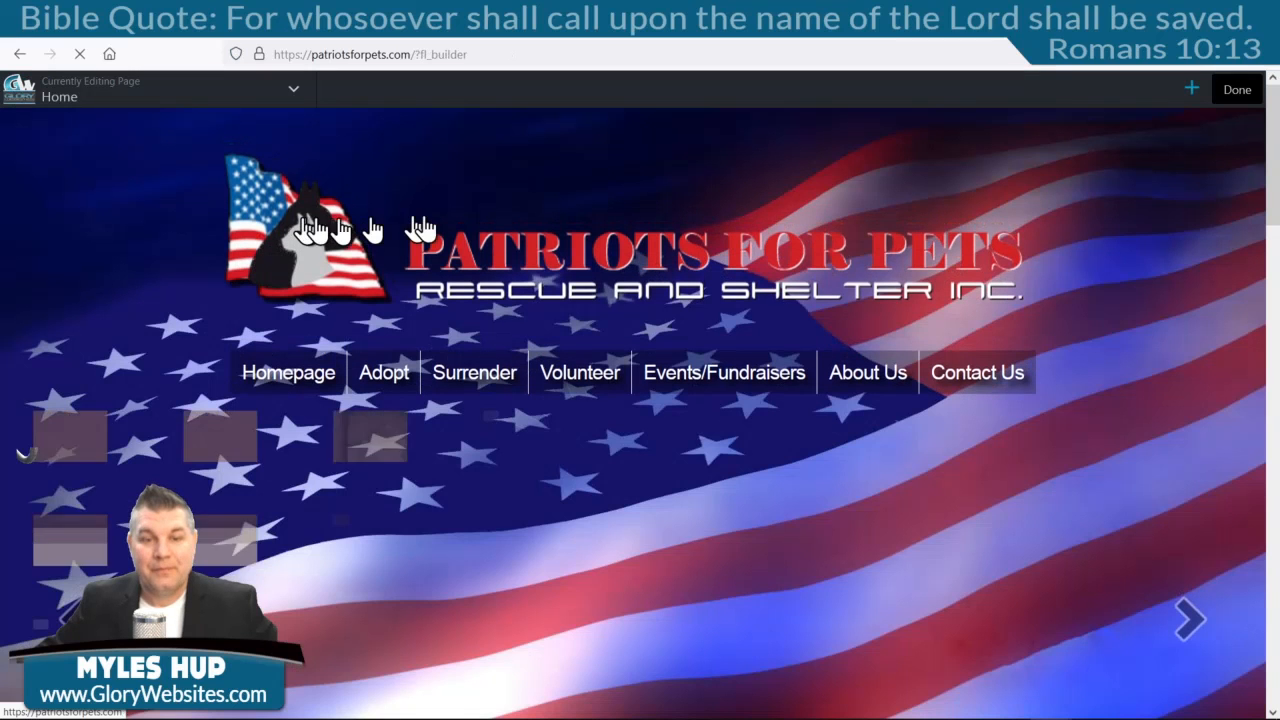
left_click_drag(1274, 134, 1275, 200)
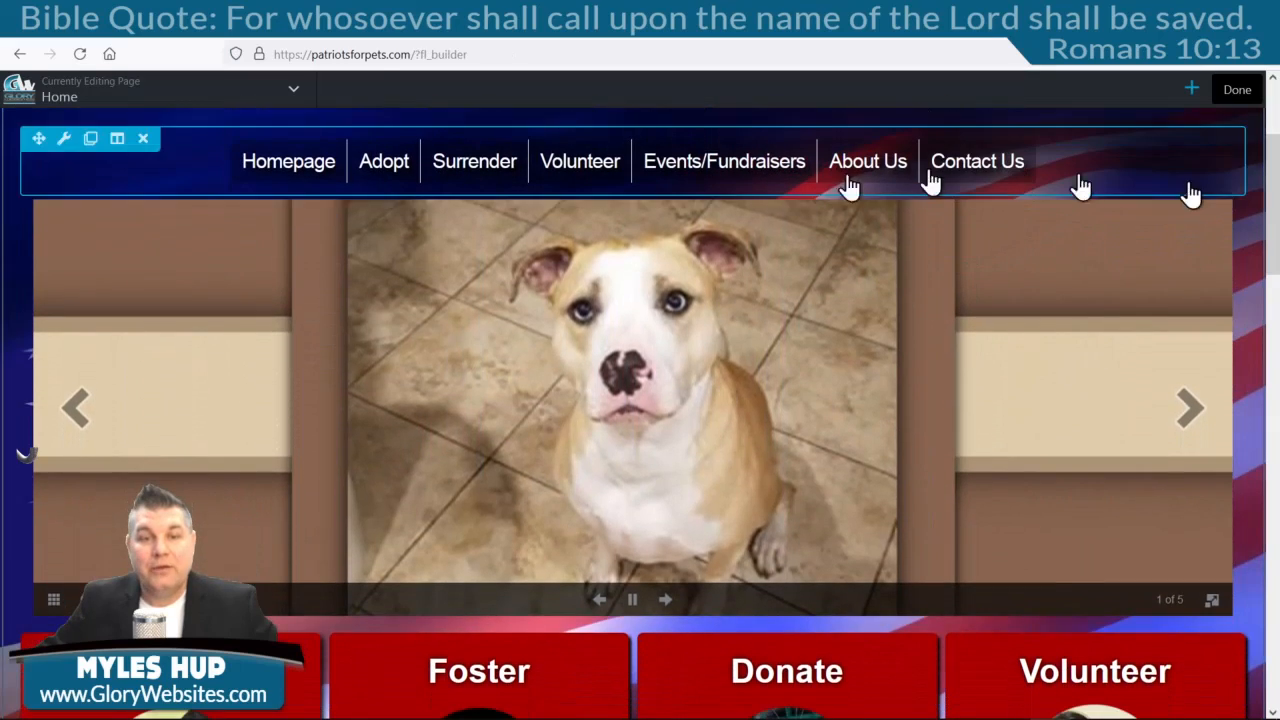
left_click(580, 314)
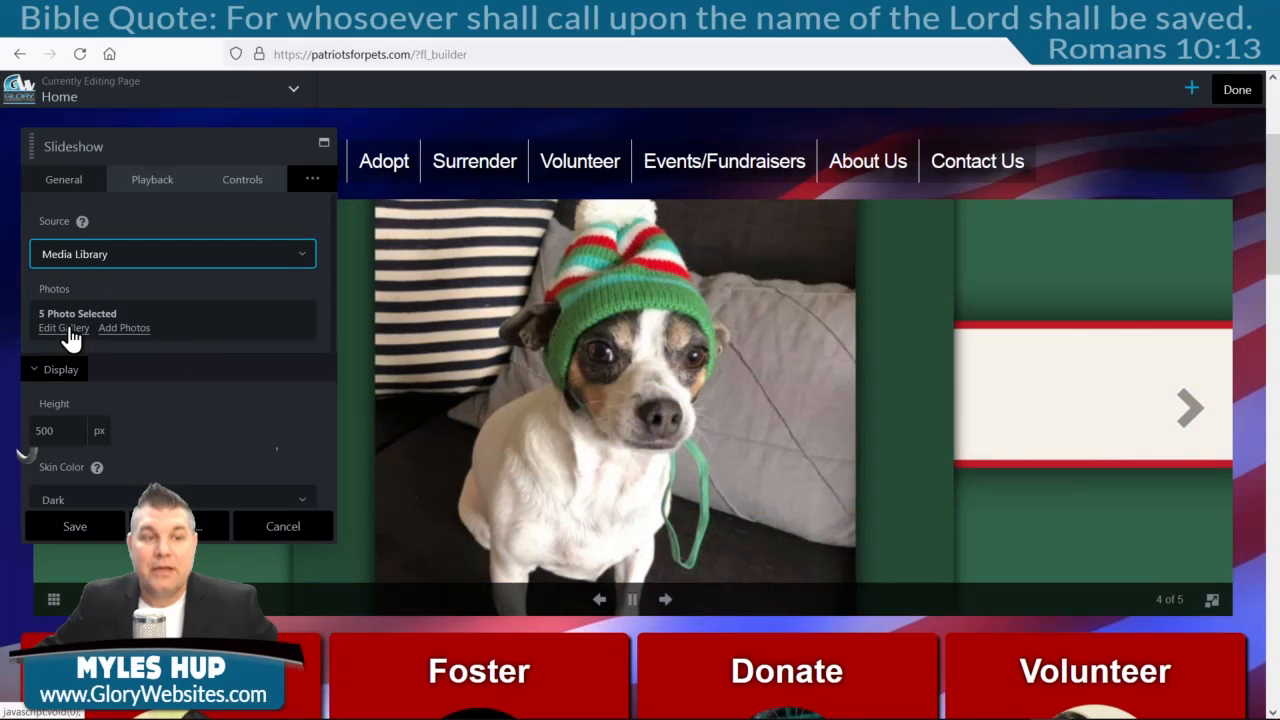
Upload Slide1.jpg from Downloads and add it to the slideshow gallery as the sixth image.
left_click(125, 330)
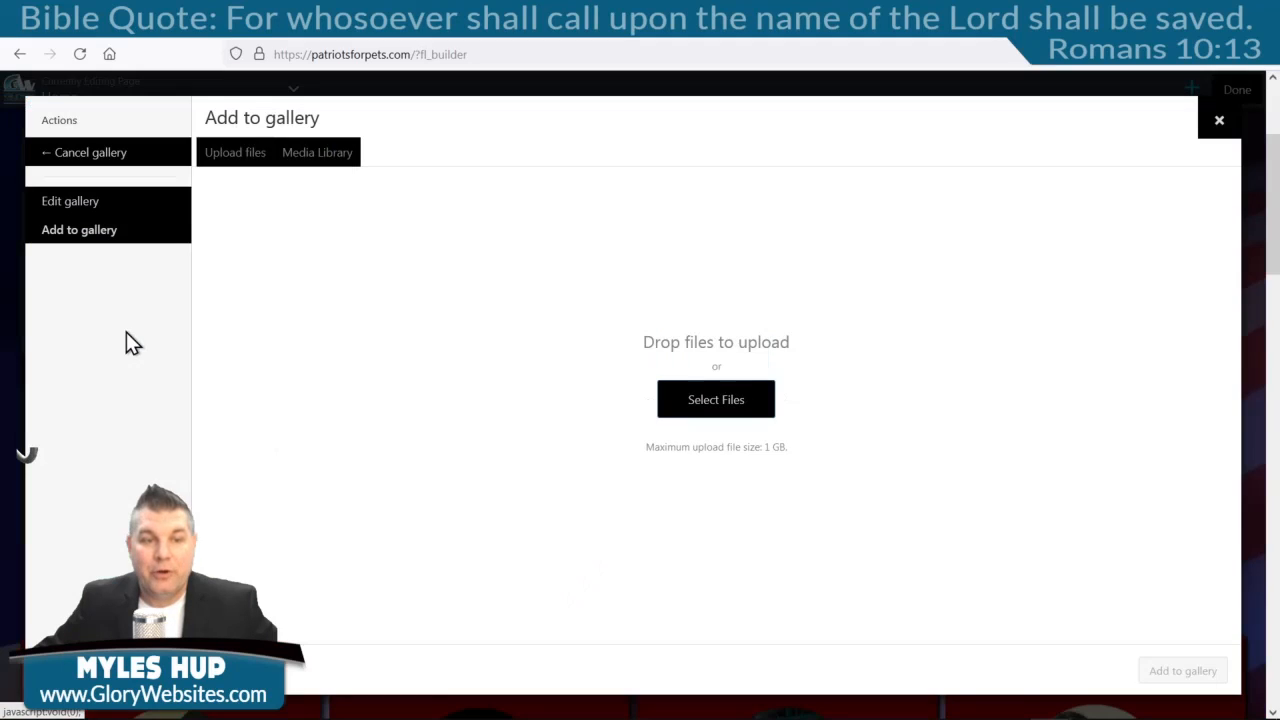
left_click(718, 405)
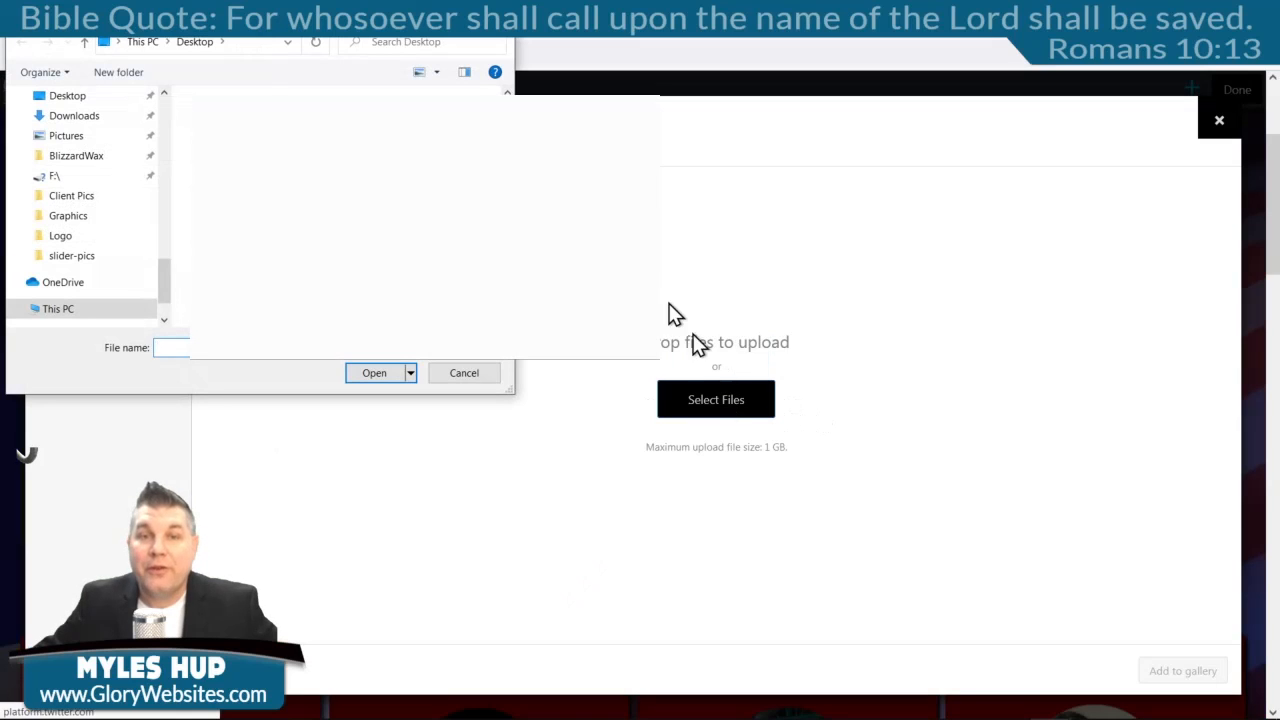
left_click(89, 121)
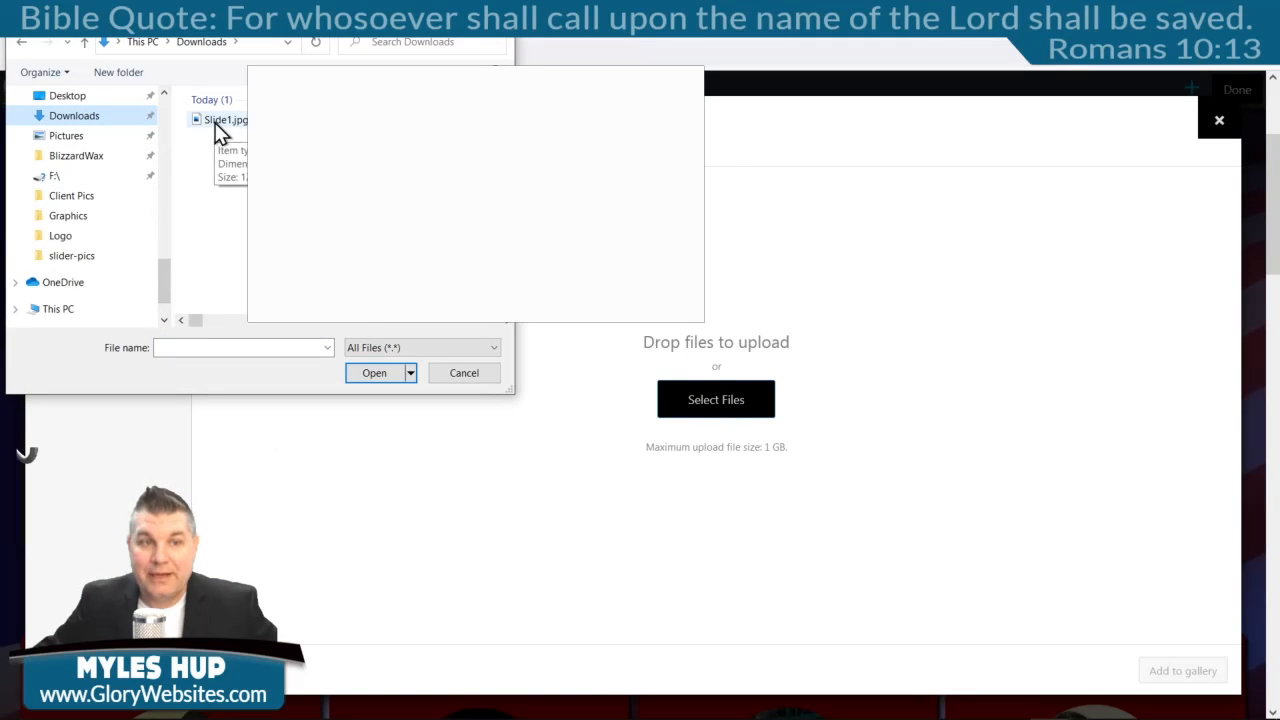
double_click(220, 121)
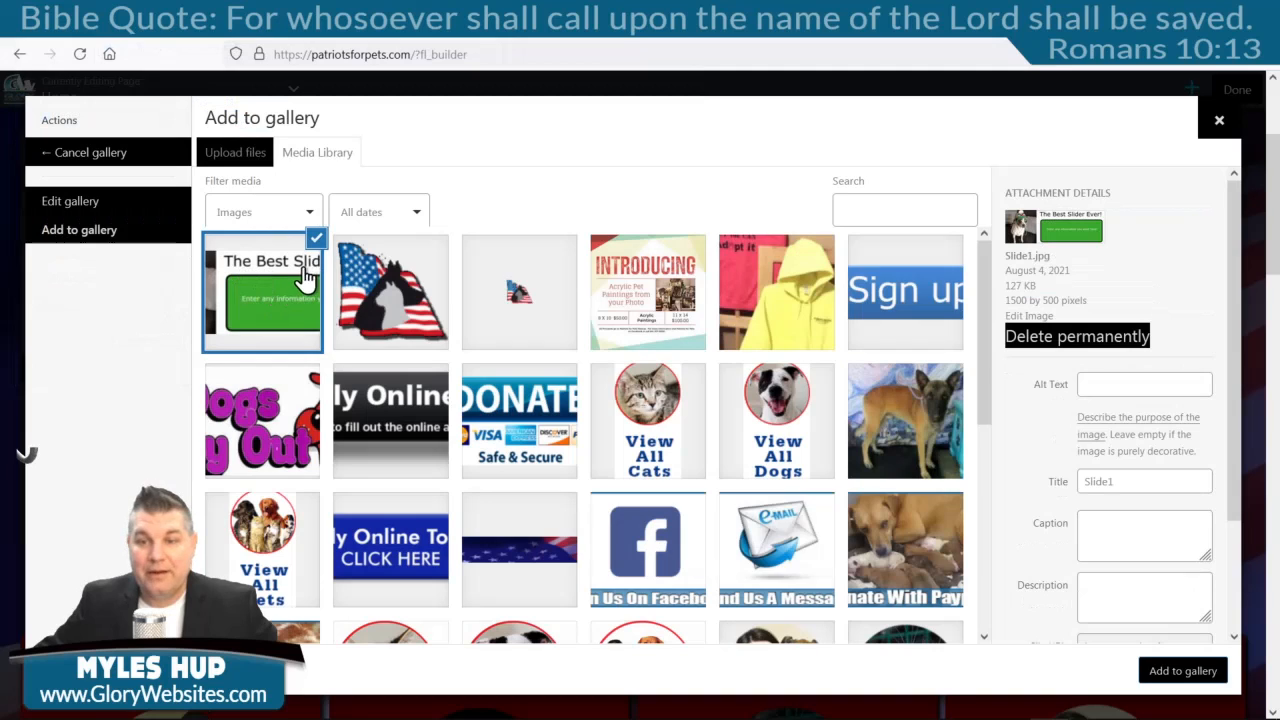
left_click(1185, 675)
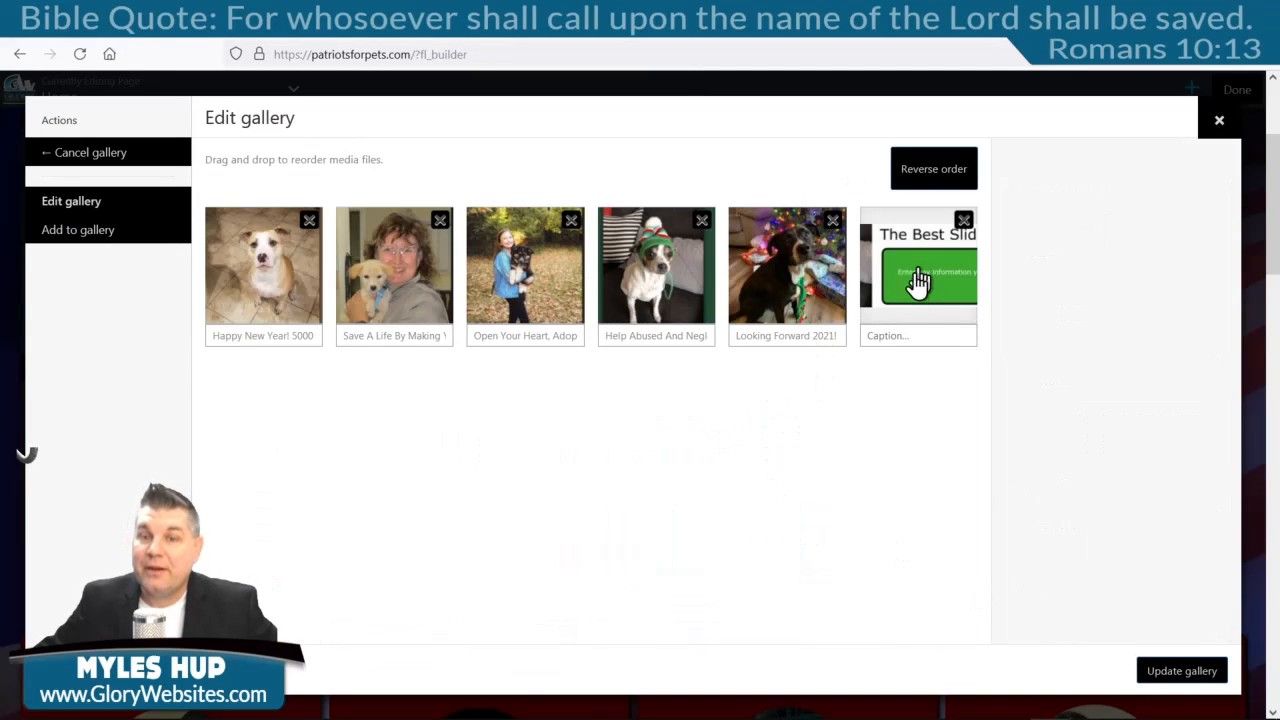
Caption the new slide 'Best Slide Ever!' and update the gallery to six photos.
left_click(925, 338)
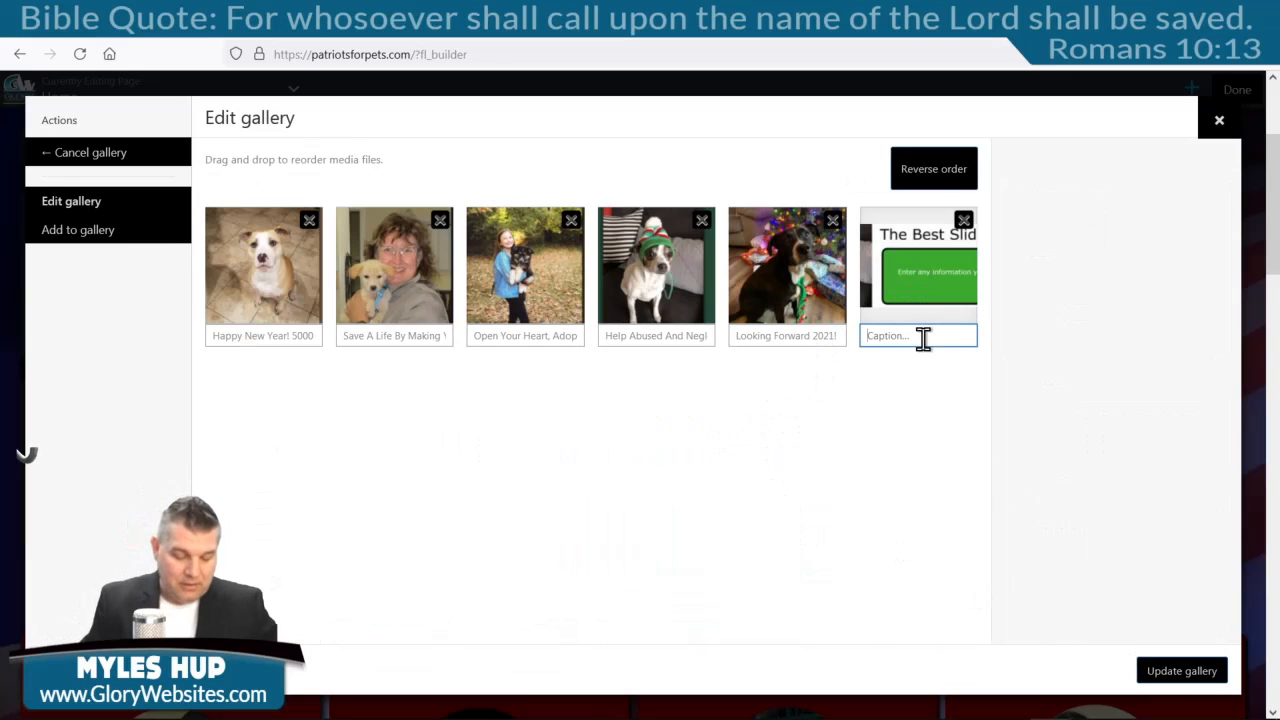
type("Best Slide Ever")
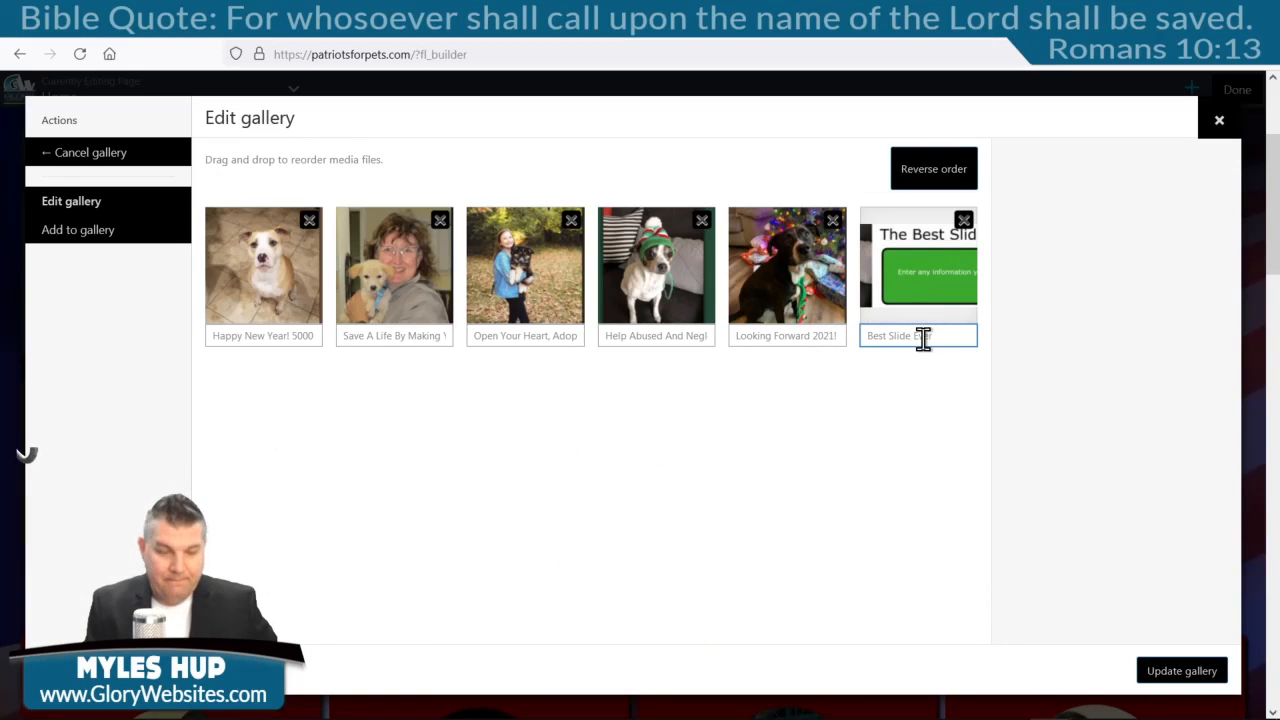
type("!")
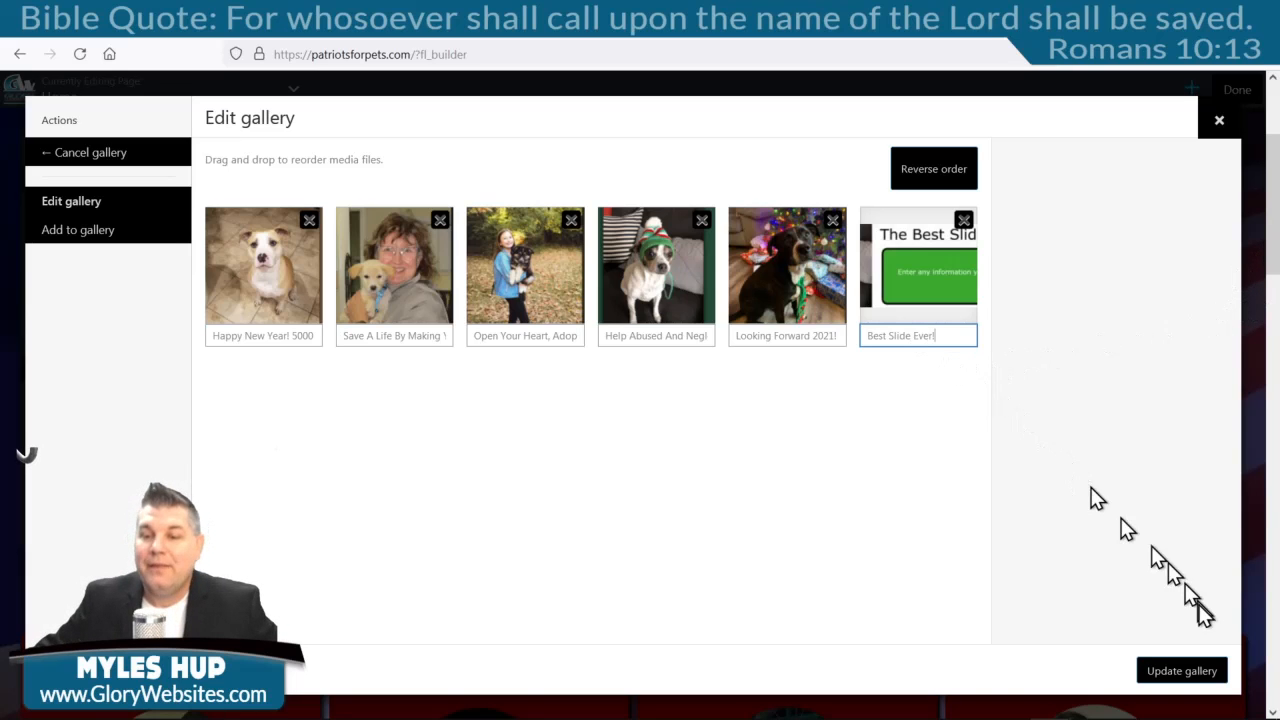
left_click(1206, 662)
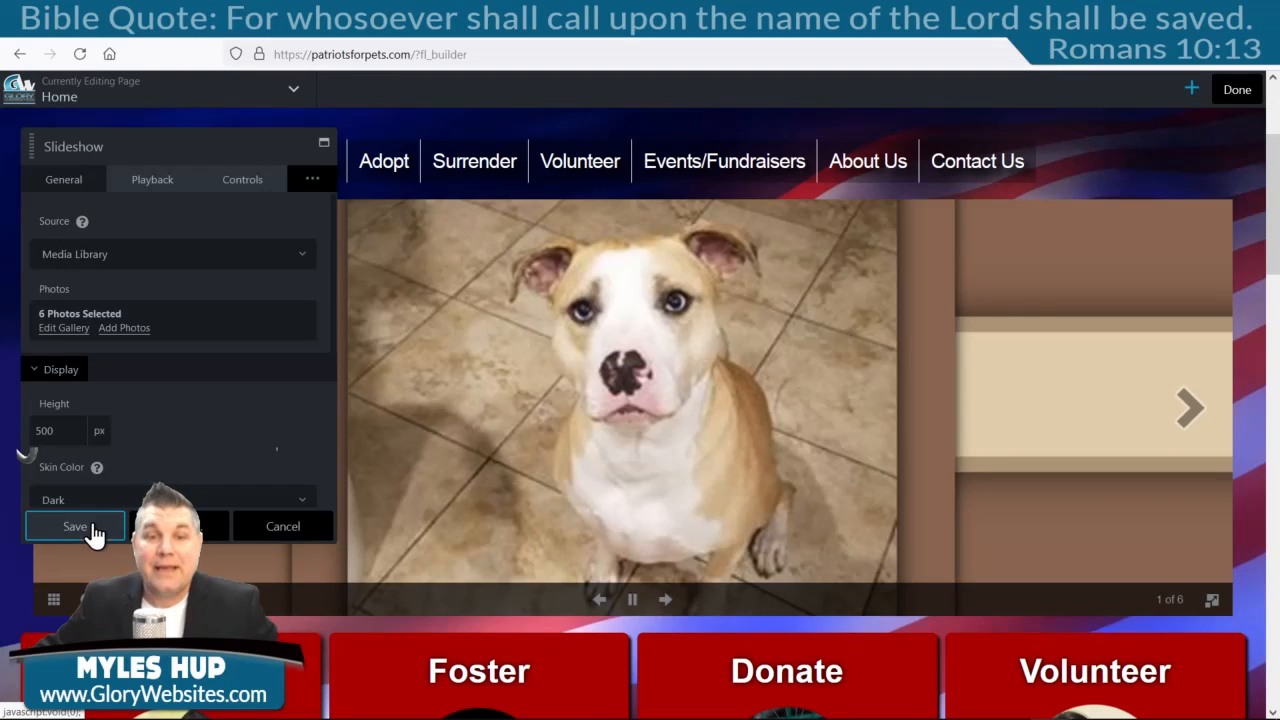
Save the slideshow to preview it, then discard the page edits and view the live home page.
left_click(91, 531)
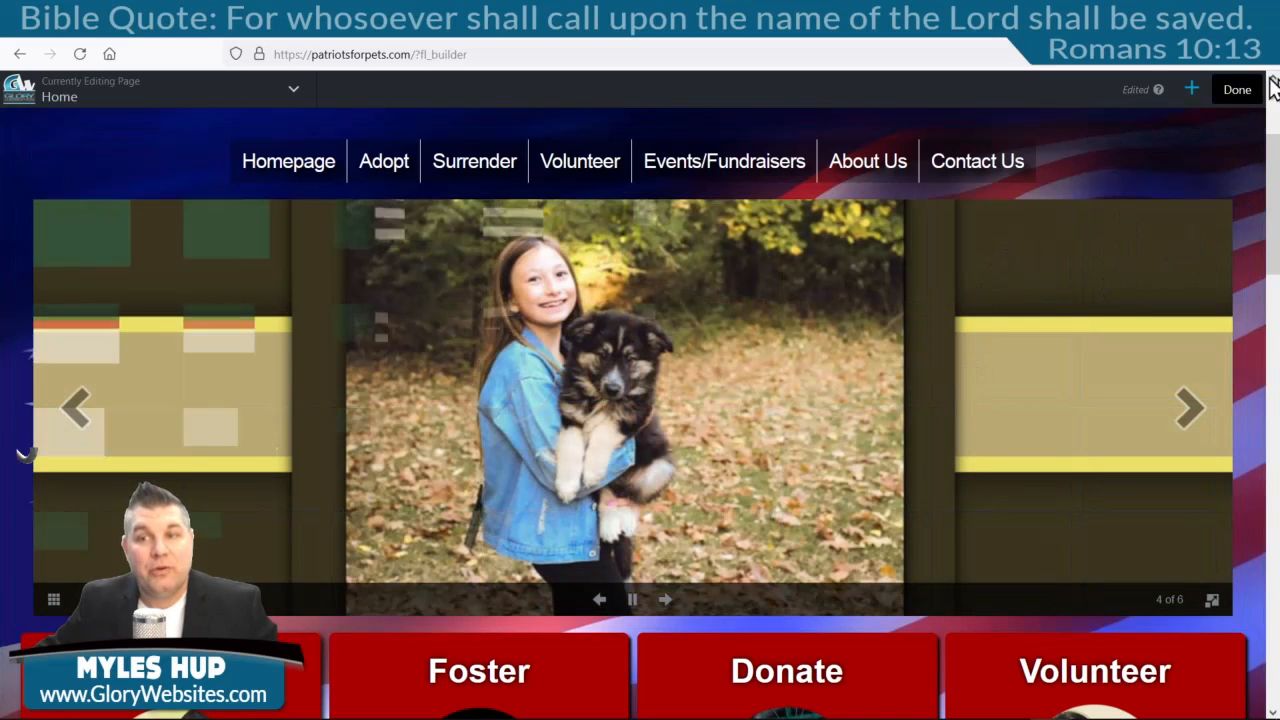
left_click(1237, 89)
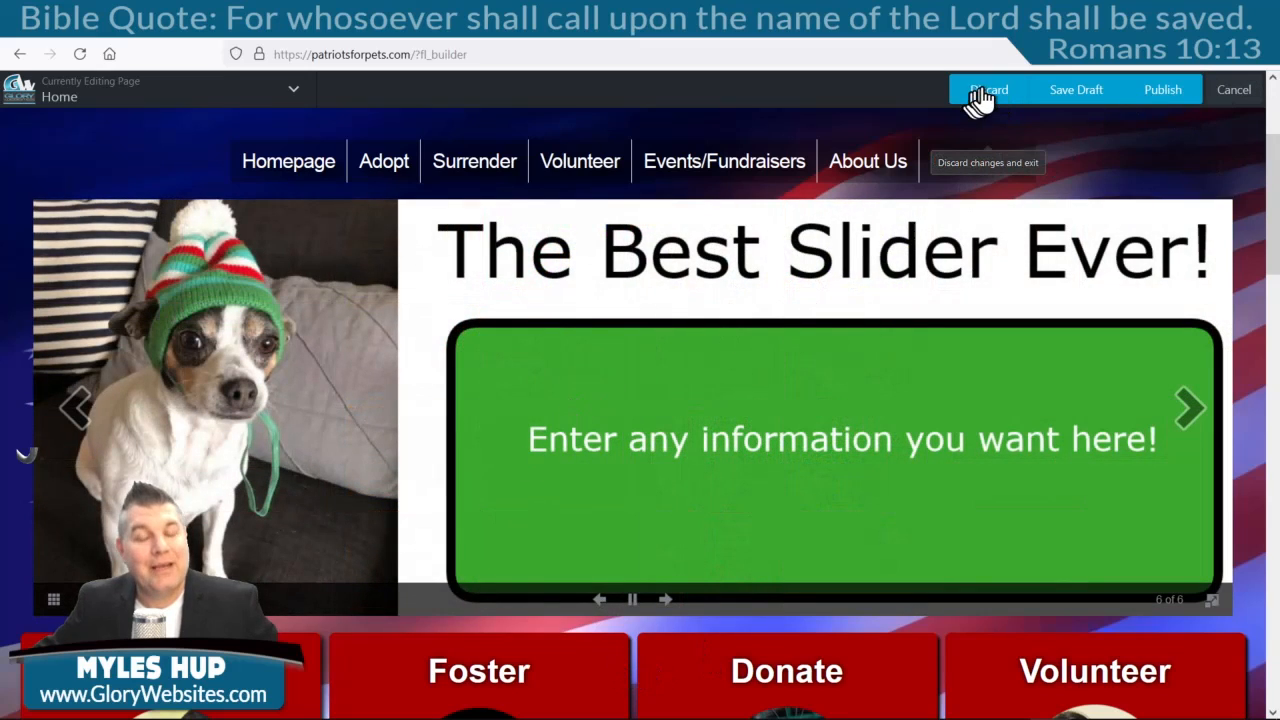
left_click(983, 95)
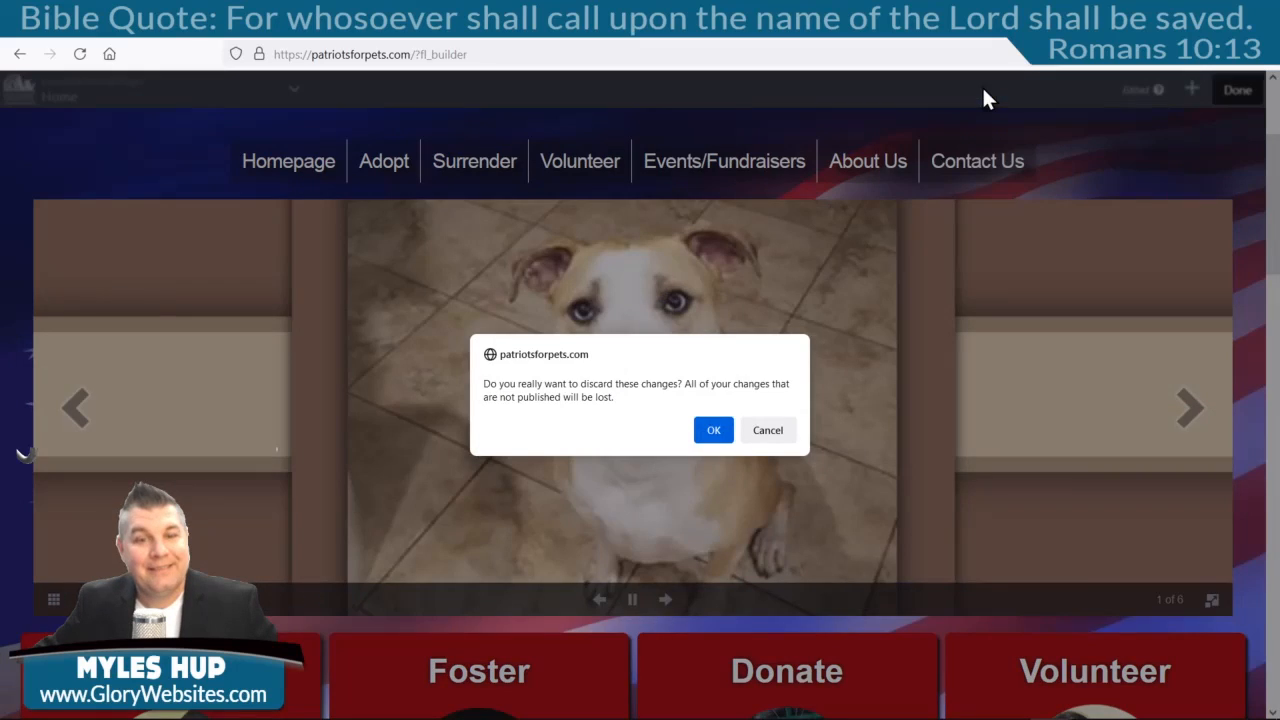
left_click(717, 432)
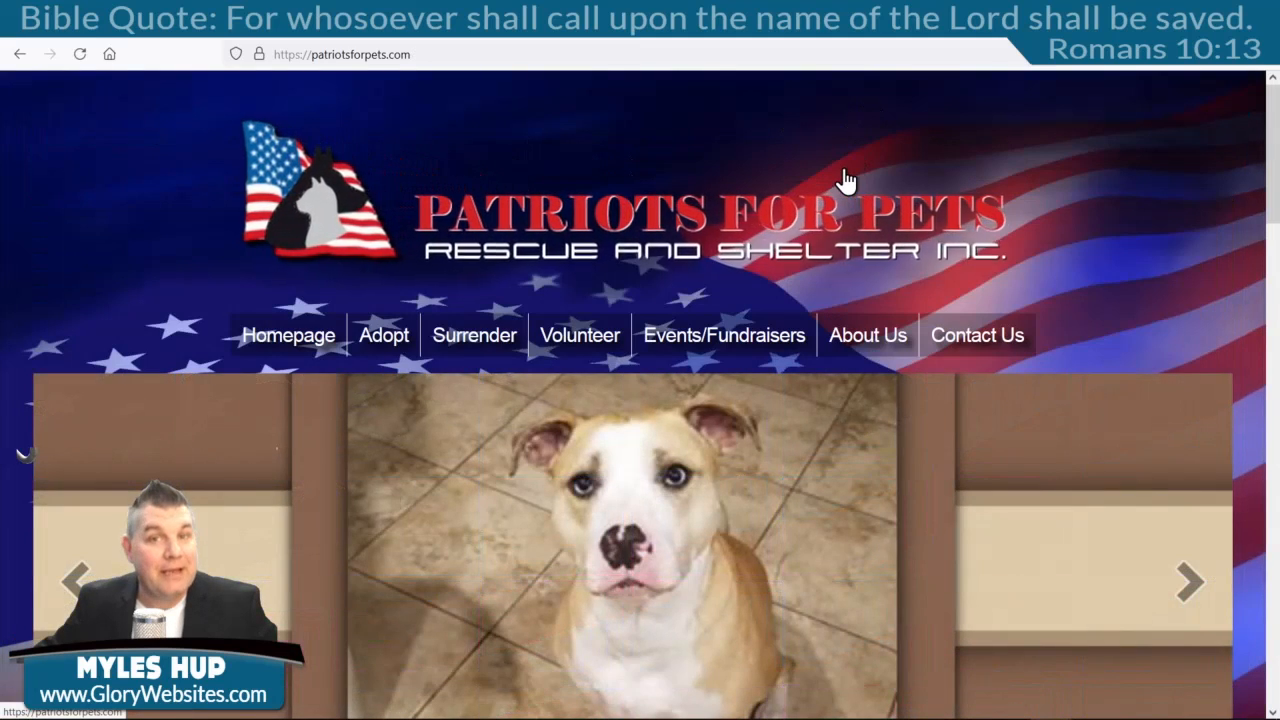
scroll(1175, 580, "down", 2)
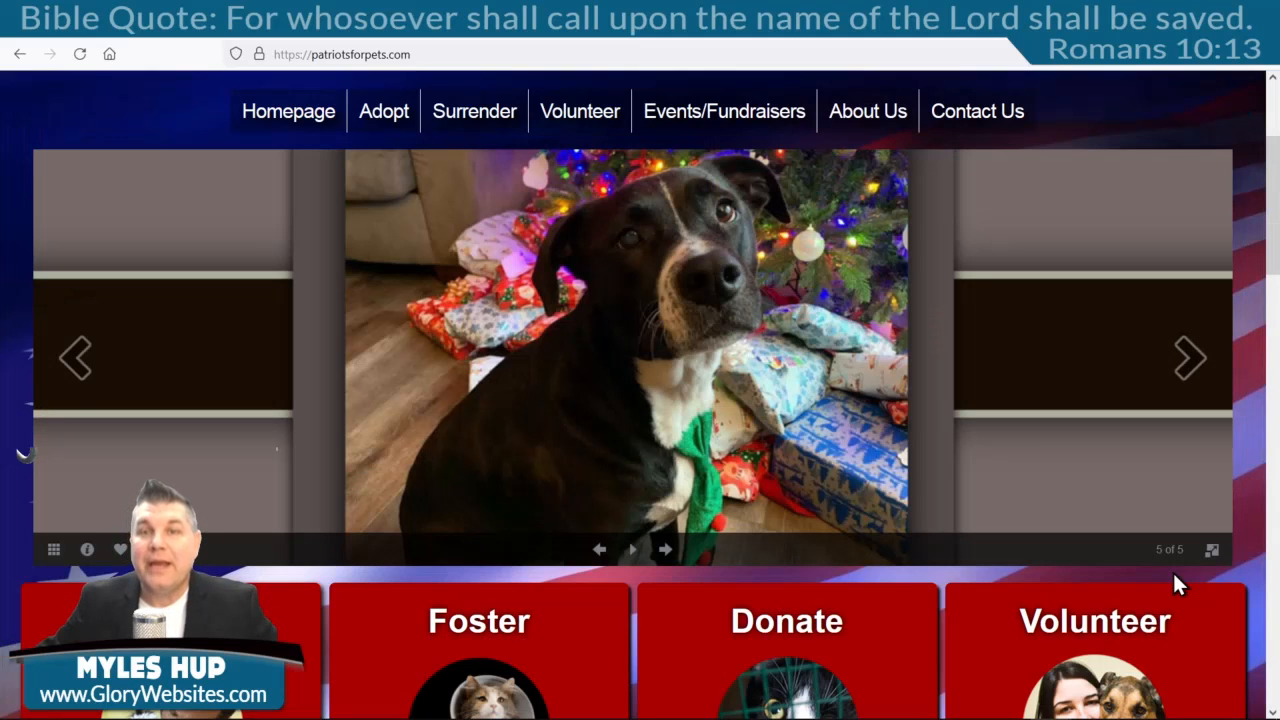